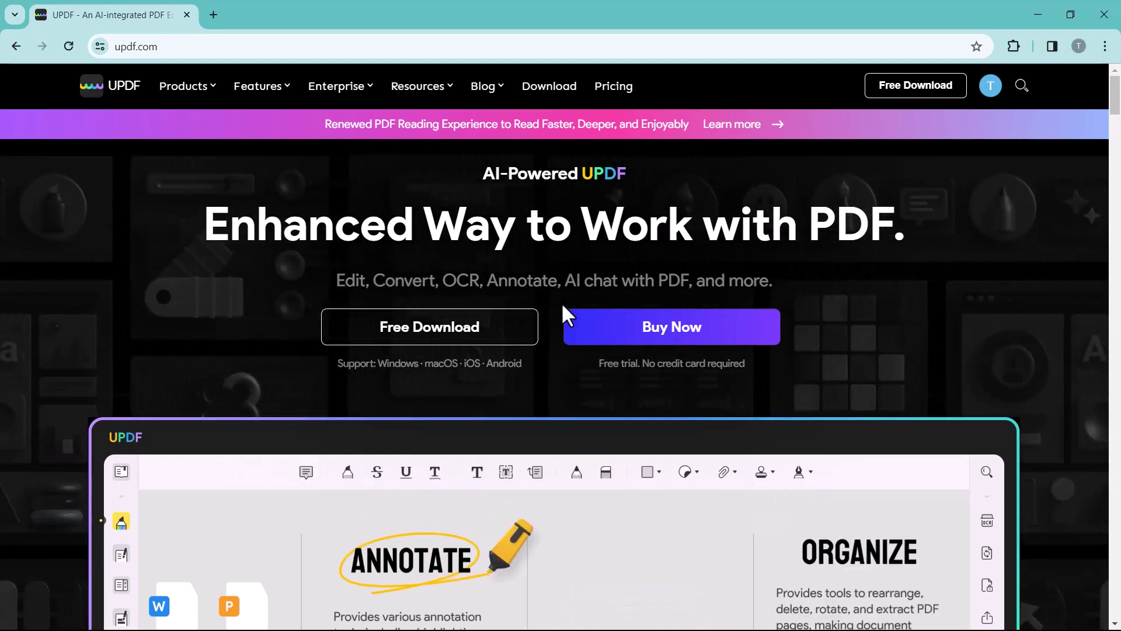
# Step: Scroll through the updf.com homepage in Chrome to look it over
pyautogui.scroll(-1, 563, 305)
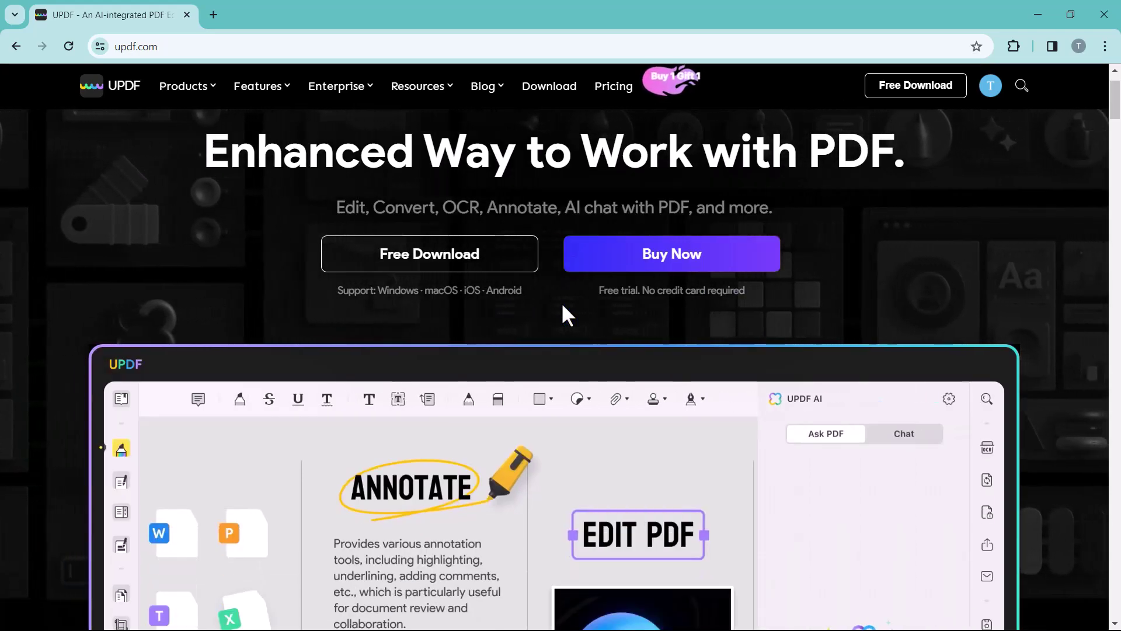
pyautogui.scroll(-1, 562, 304)
pyautogui.scroll(-3, 563, 303)
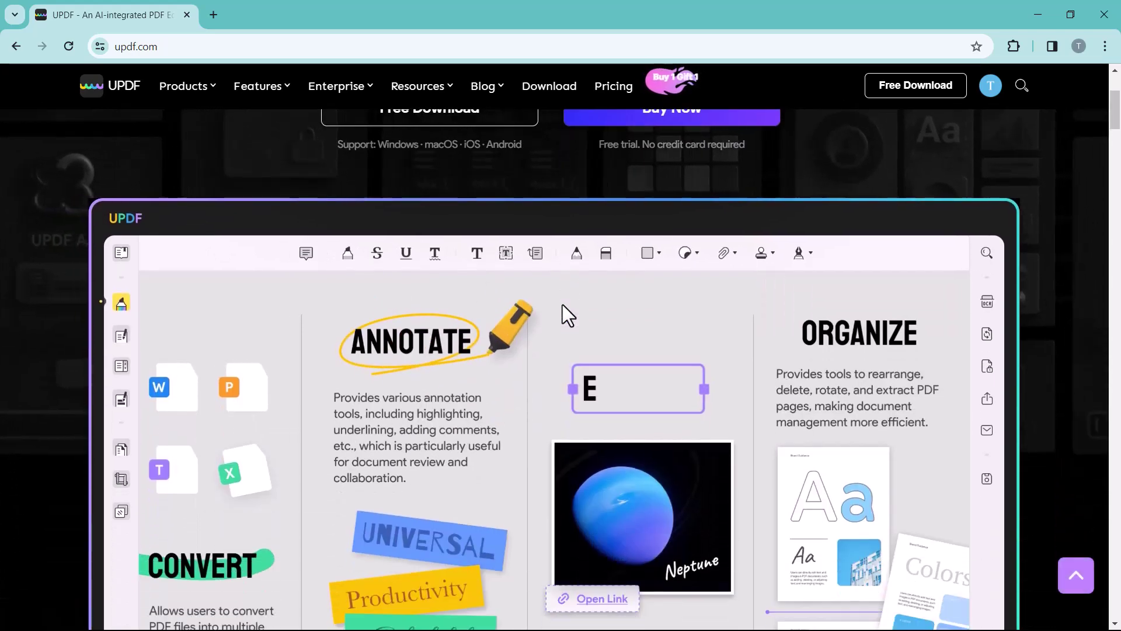
pyautogui.scroll(-1, 564, 307)
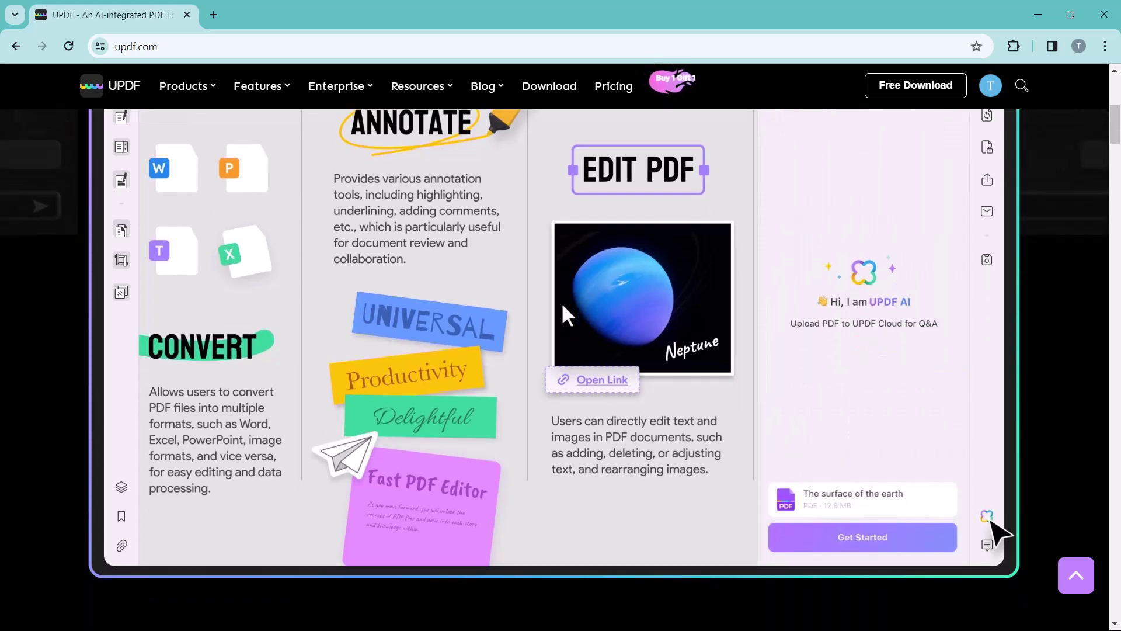
pyautogui.scroll(6, 562, 303)
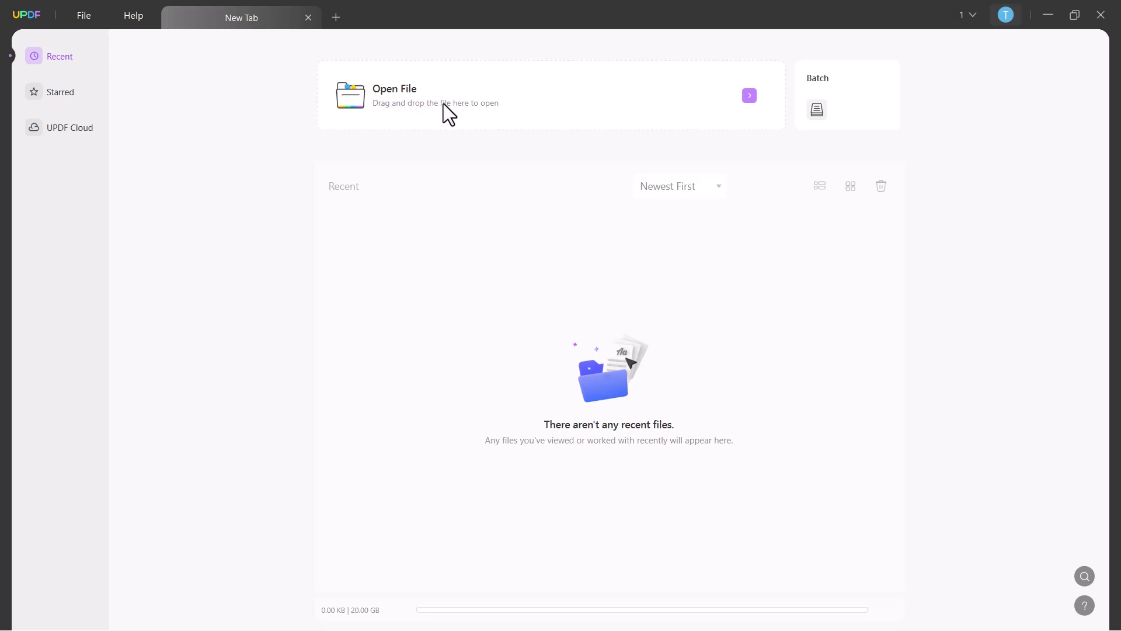
# Step: Open 'RT COMPLETION CERTIFICATE 31-07-14 (5) (1)' from the Downloads folder
pyautogui.click(444, 104)
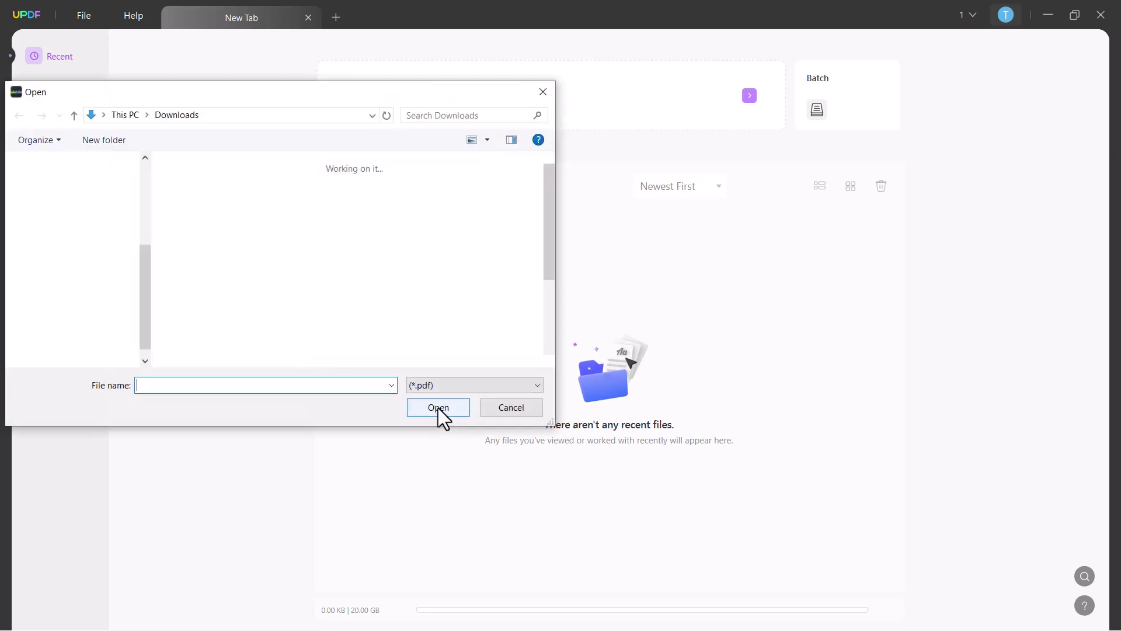
pyautogui.click(230, 230)
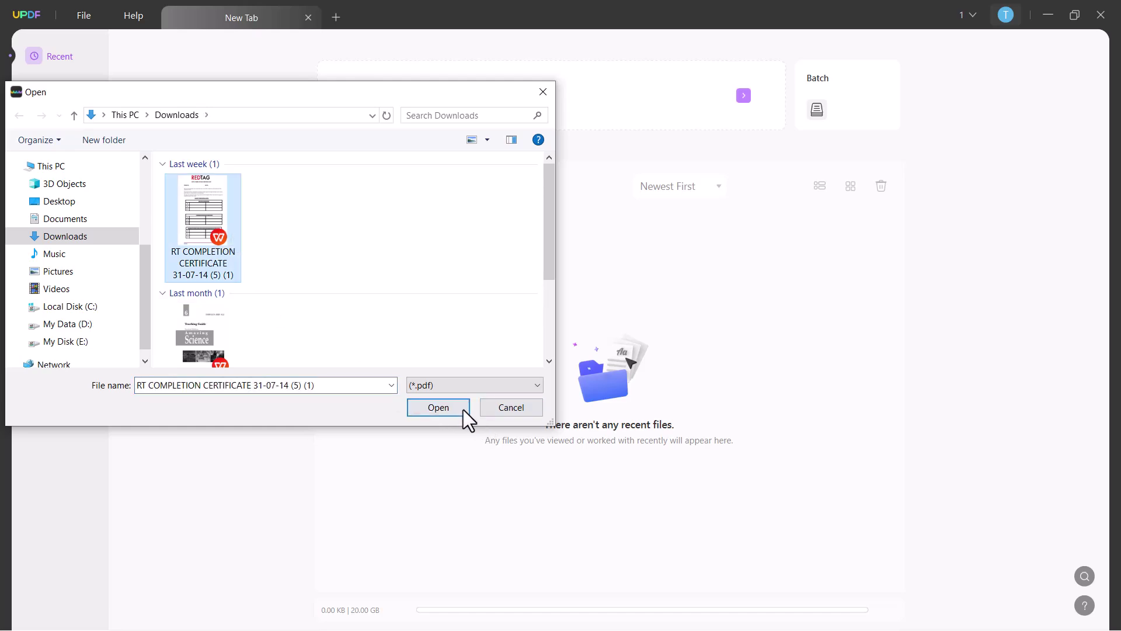
pyautogui.click(460, 409)
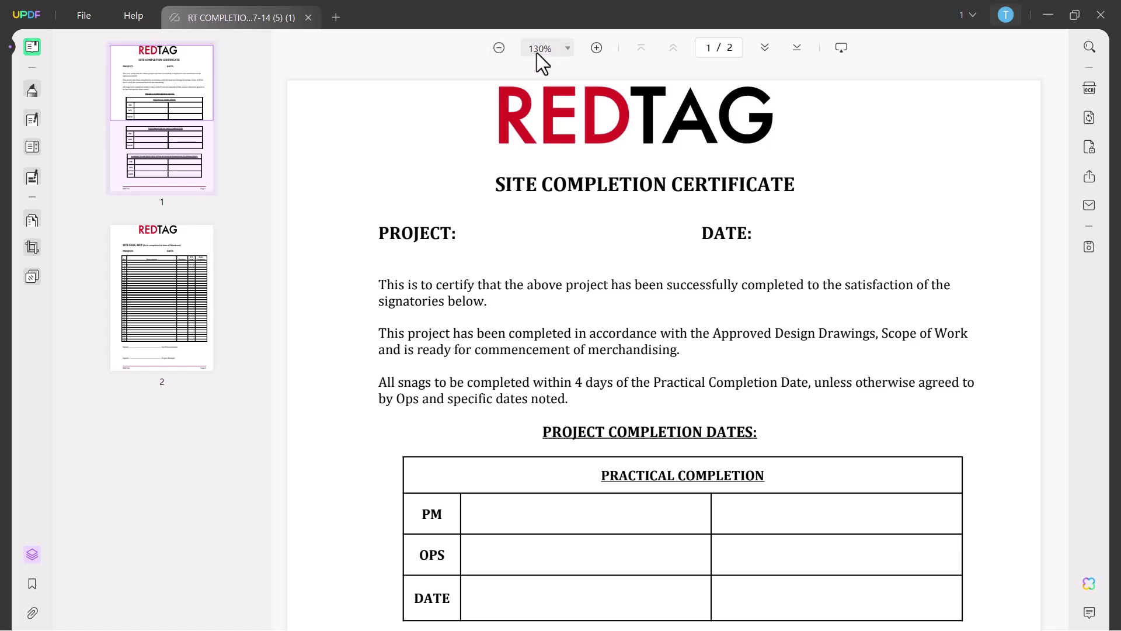
# Step: Set the zoom to Fit Page so a whole page shows at once
pyautogui.click(567, 55)
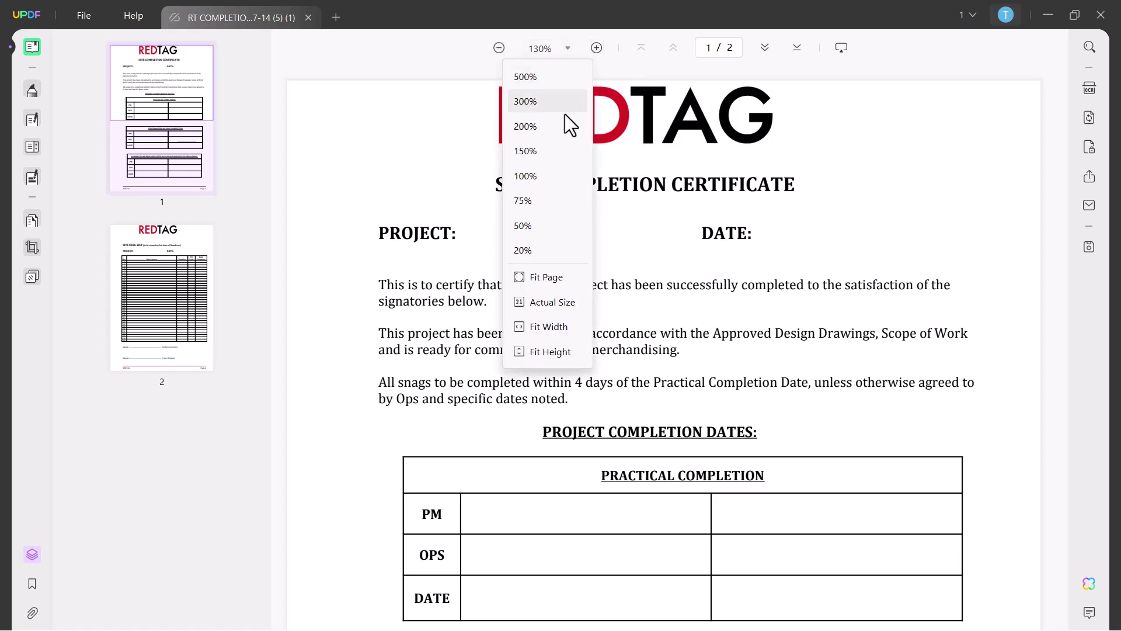
pyautogui.click(558, 286)
pyautogui.scroll(-3, 650, 233)
pyautogui.scroll(-5, 648, 233)
pyautogui.scroll(5, 648, 233)
# Step: Jump to page 2 via its thumbnail, return to page 1, and check the Slide Show options
pyautogui.click(143, 80)
pyautogui.click(173, 340)
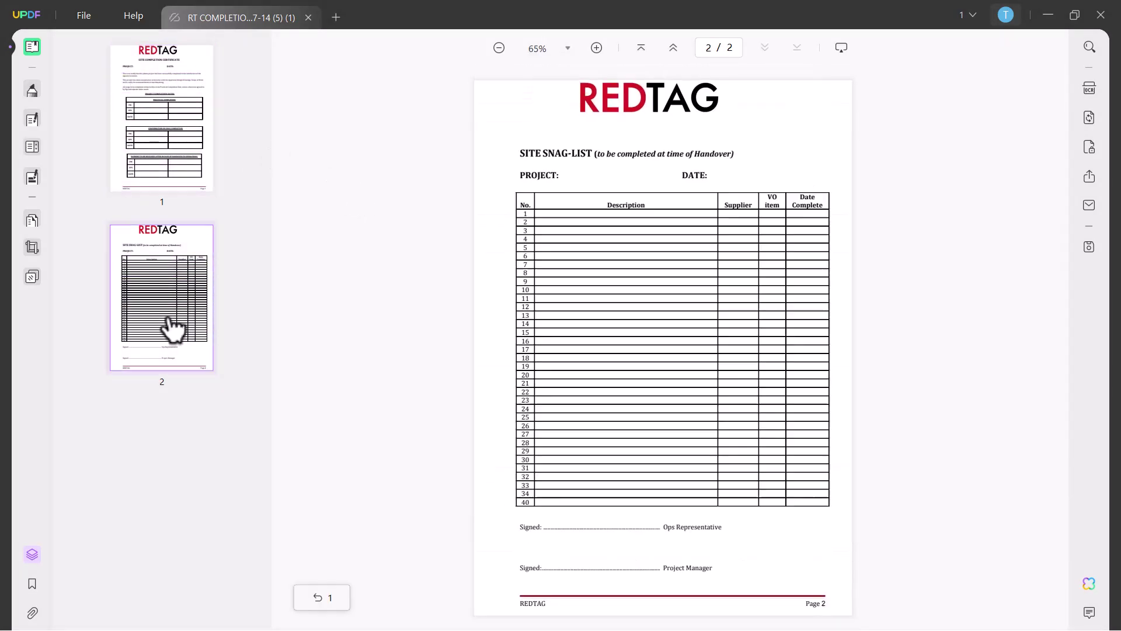
pyautogui.scroll(5, 379, 173)
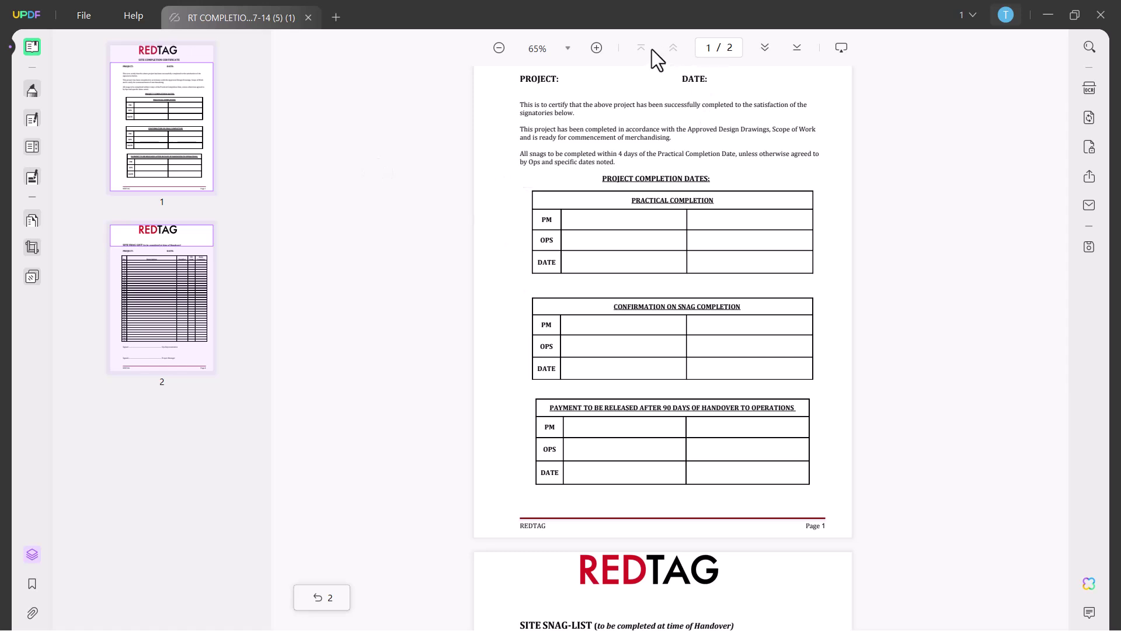
pyautogui.click(841, 48)
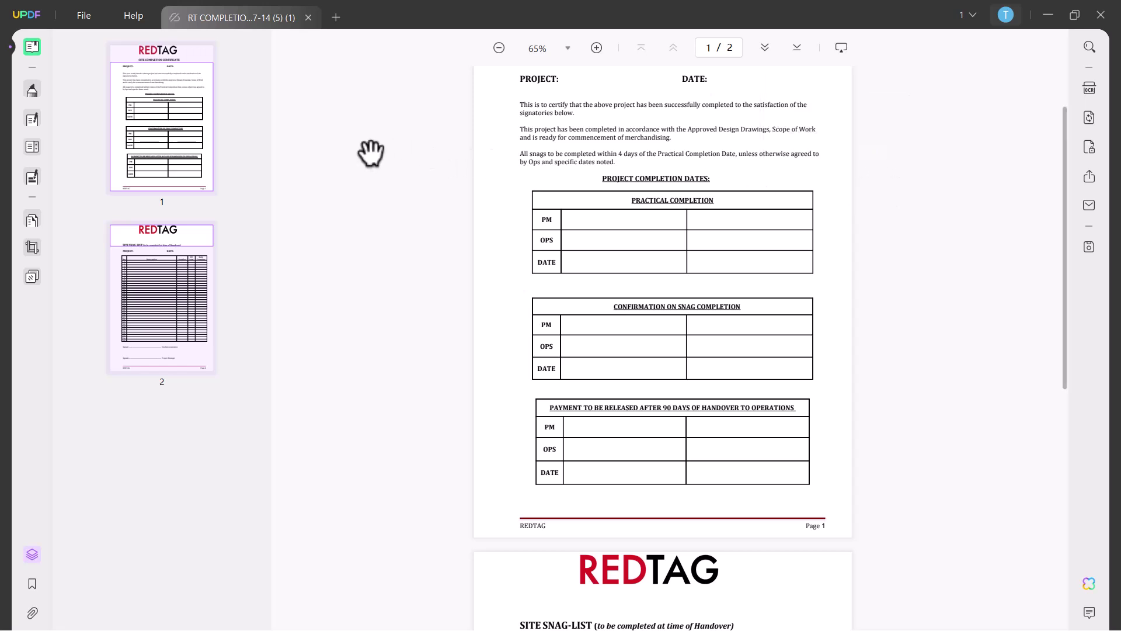
# Step: Highlight PROJECT: in yellow and underline the SITE COMPLETION CERTIFICATE title
pyautogui.click(32, 95)
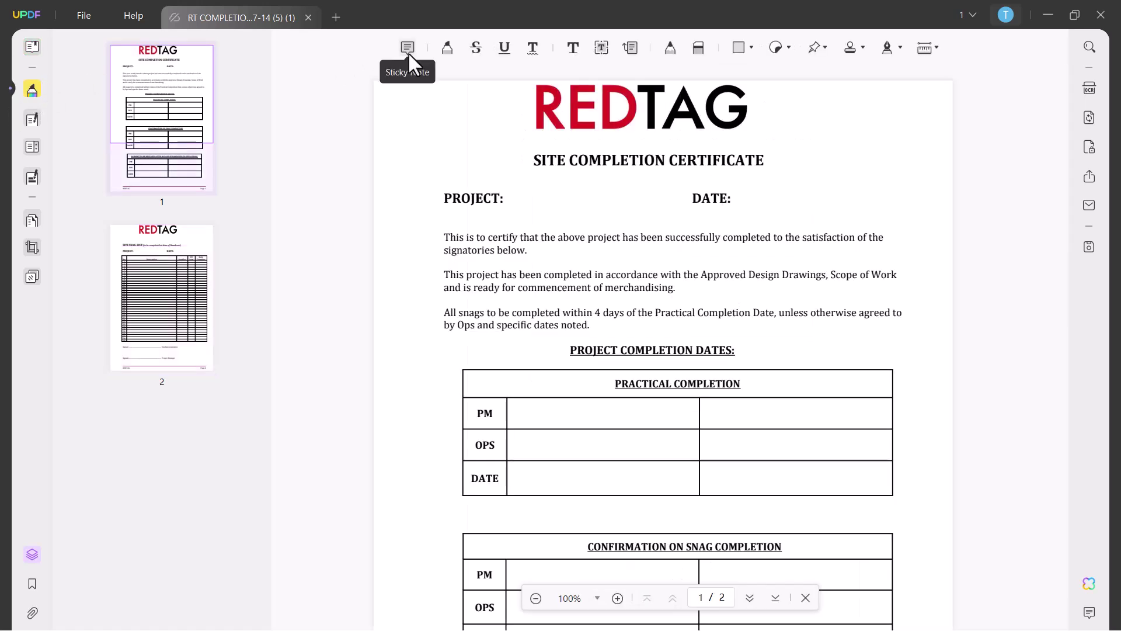
pyautogui.click(446, 49)
pyautogui.moveTo(441, 199); pyautogui.dragTo(500, 202)
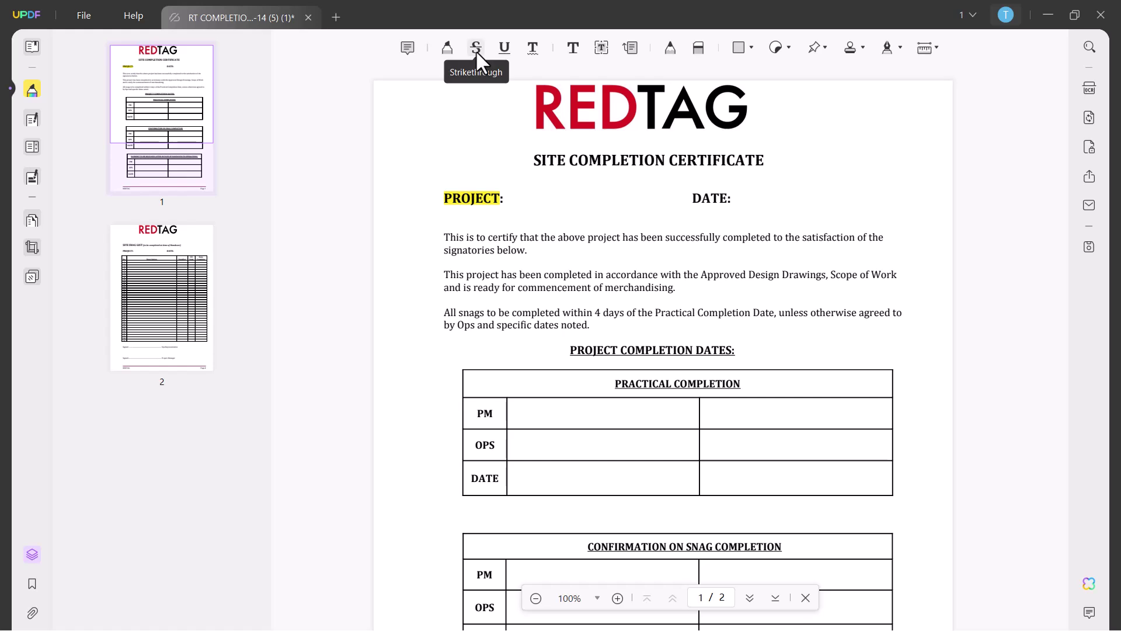
pyautogui.click(501, 52)
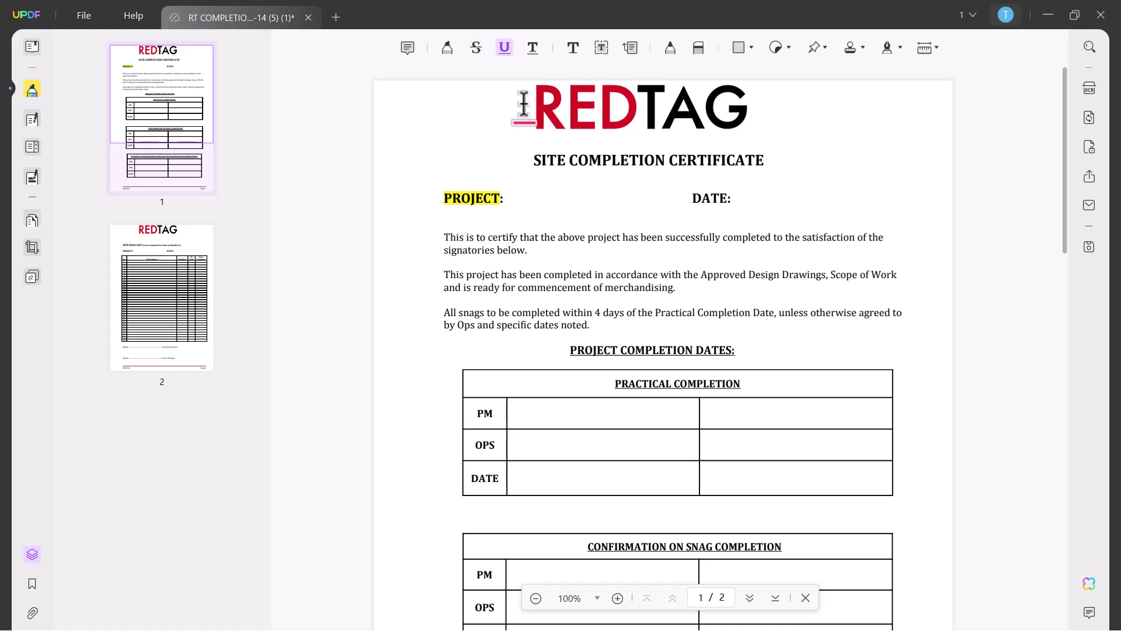
pyautogui.moveTo(634, 172); pyautogui.dragTo(759, 167)
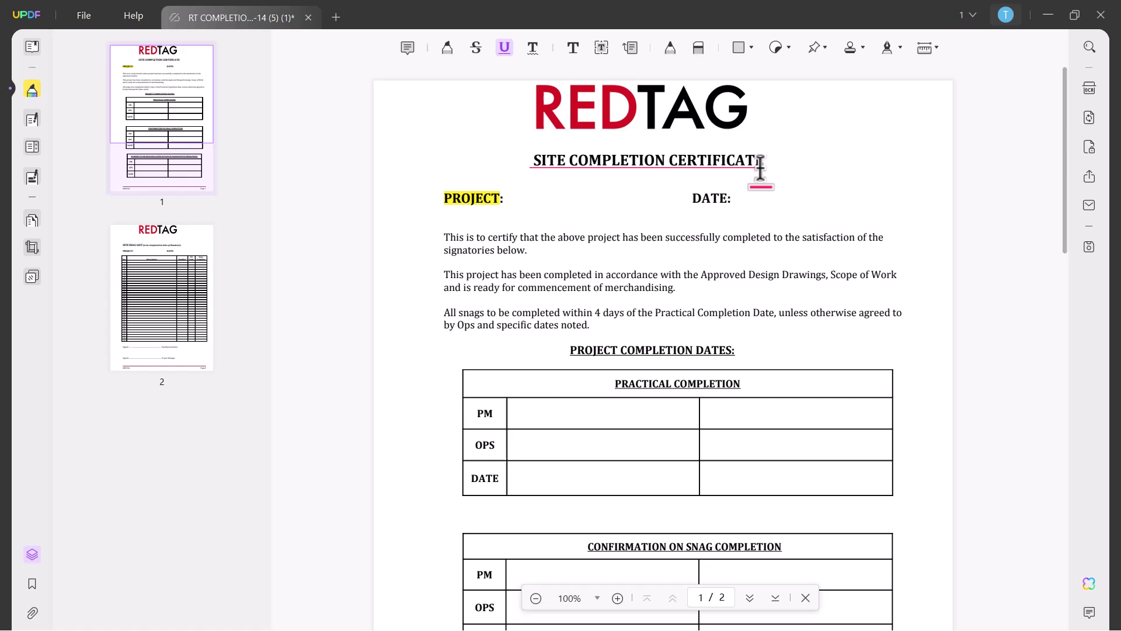
# Step: Add a text comment reading 09-Mar-2024 beside DATE:
pyautogui.click(577, 49)
pyautogui.click(742, 199)
pyautogui.write('09-Mar-2024')
pyautogui.click(896, 185)
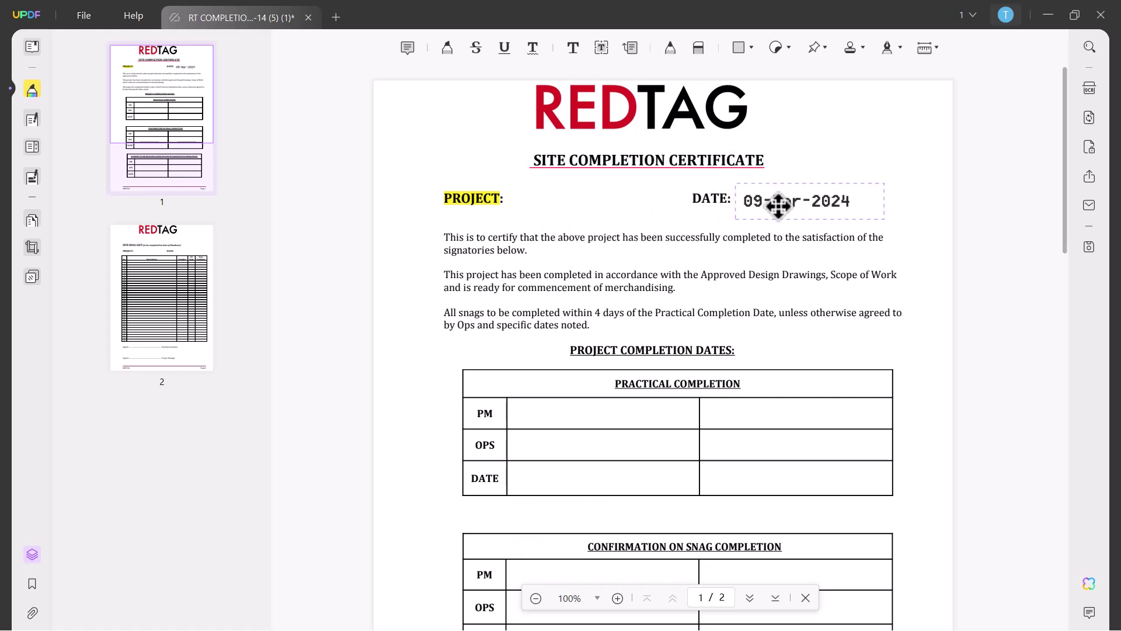
pyautogui.click(632, 49)
pyautogui.moveTo(774, 348); pyautogui.dragTo(878, 390)
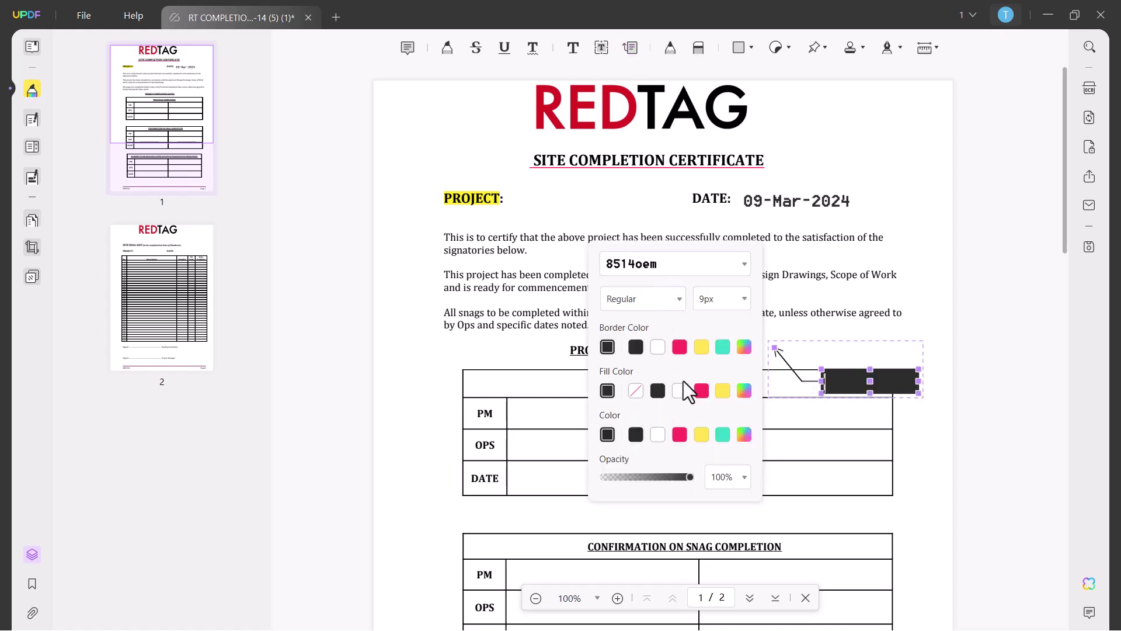
pyautogui.scroll(-2, 622, 479)
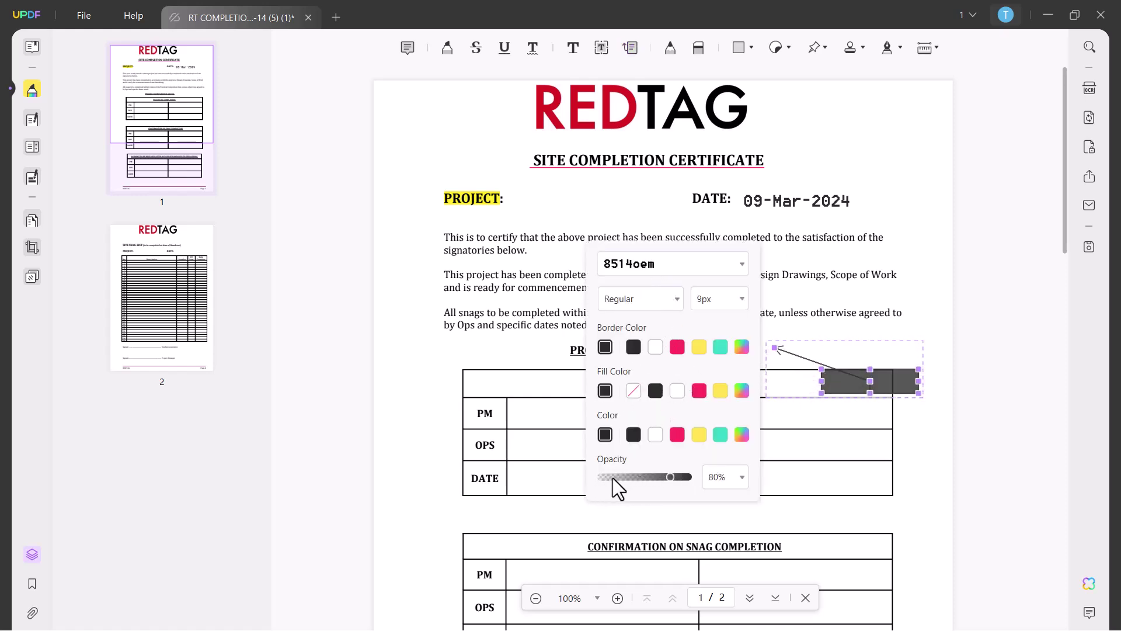
pyautogui.click(699, 390)
pyautogui.click(720, 391)
pyautogui.click(967, 351)
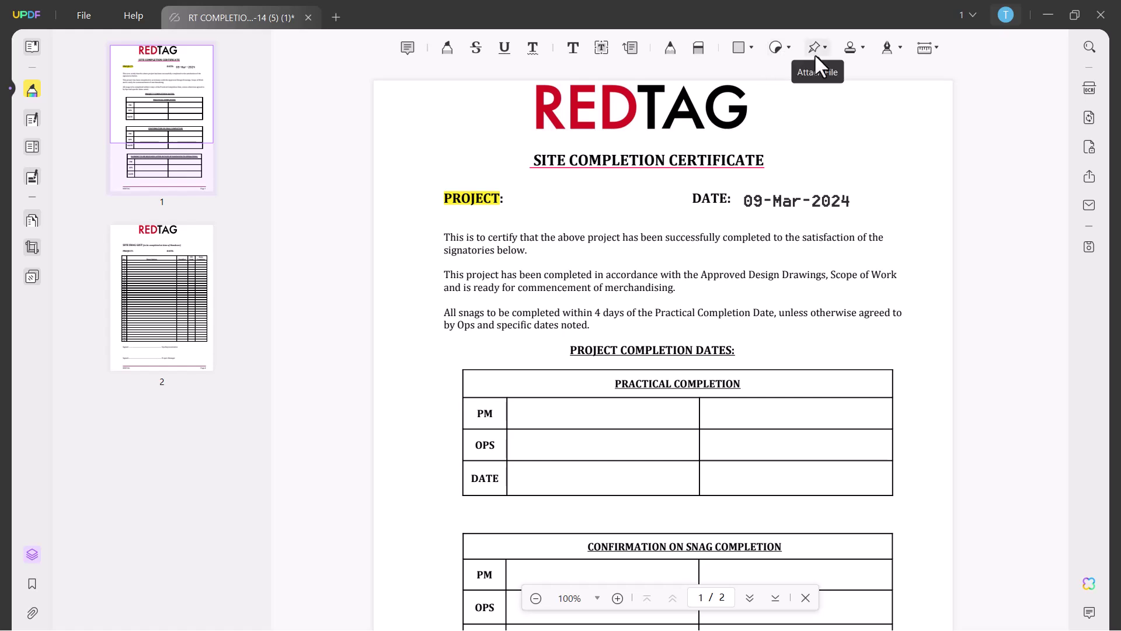
# Step: Browse the built-in and custom stamps, then place the green APPROVED stamp at page 1's top right
pyautogui.click(864, 51)
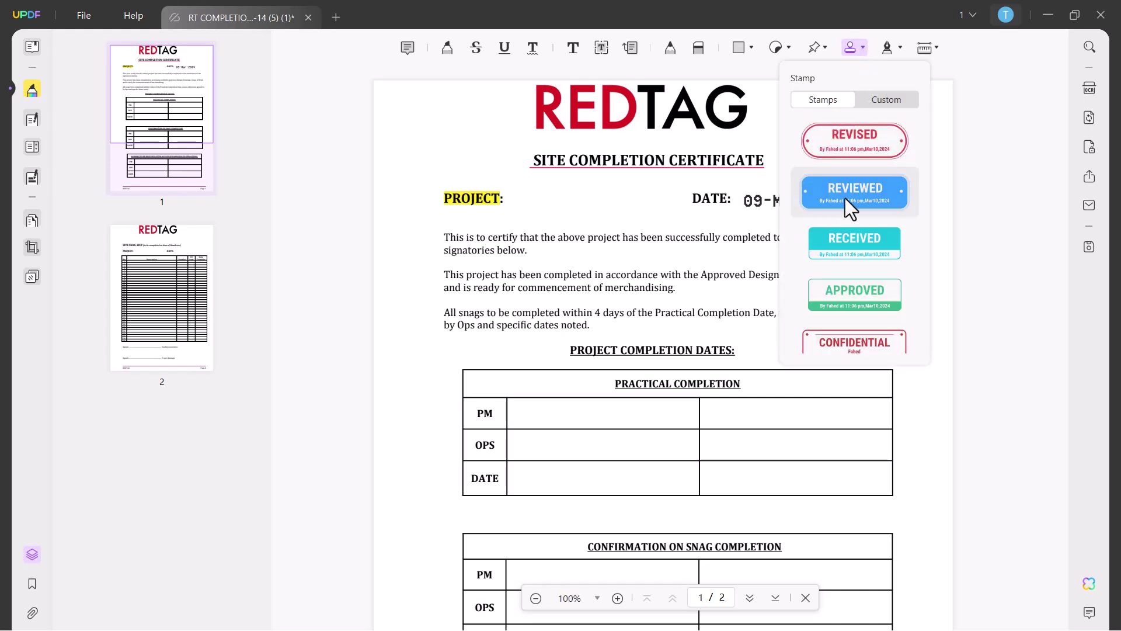
pyautogui.scroll(-10, 848, 207)
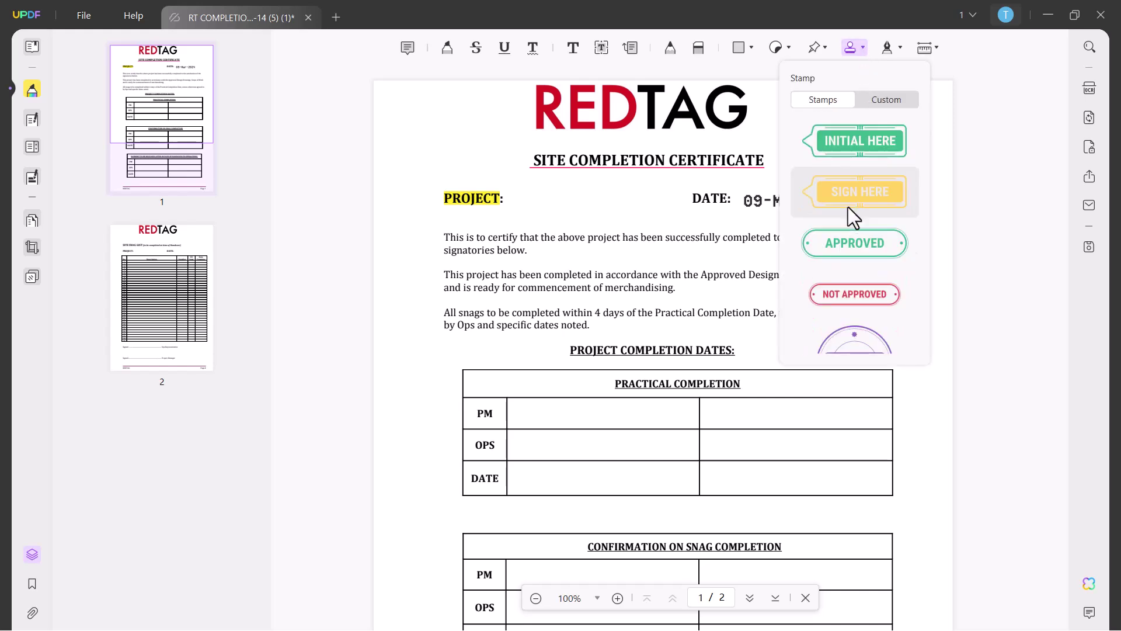
pyautogui.scroll(-5, 849, 207)
pyautogui.scroll(15, 848, 207)
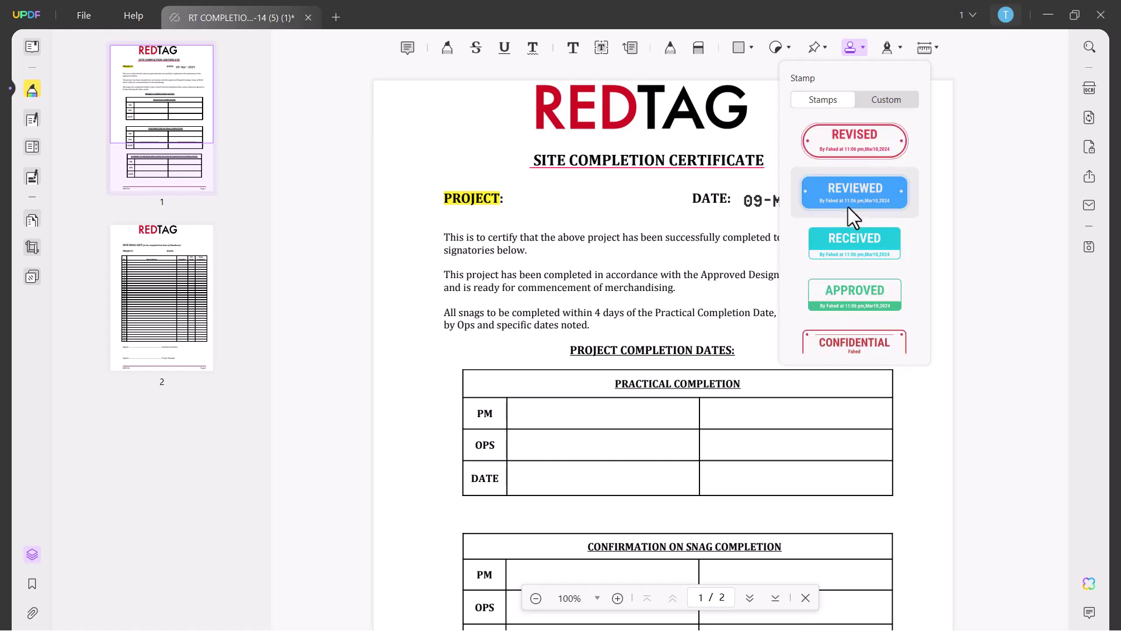
pyautogui.click(890, 98)
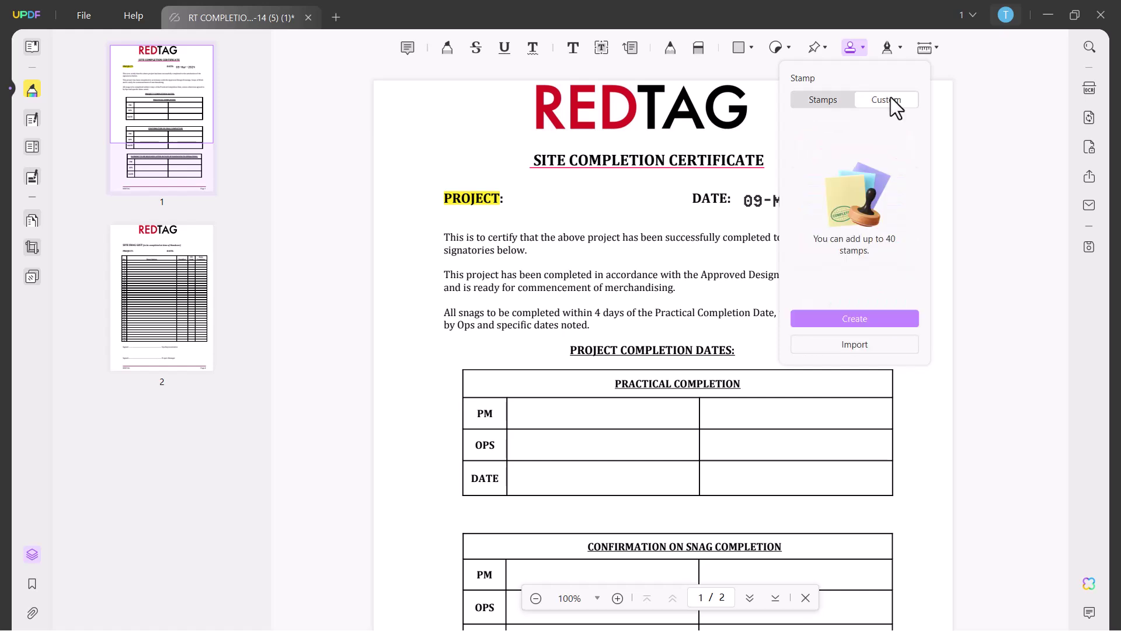
pyautogui.click(839, 107)
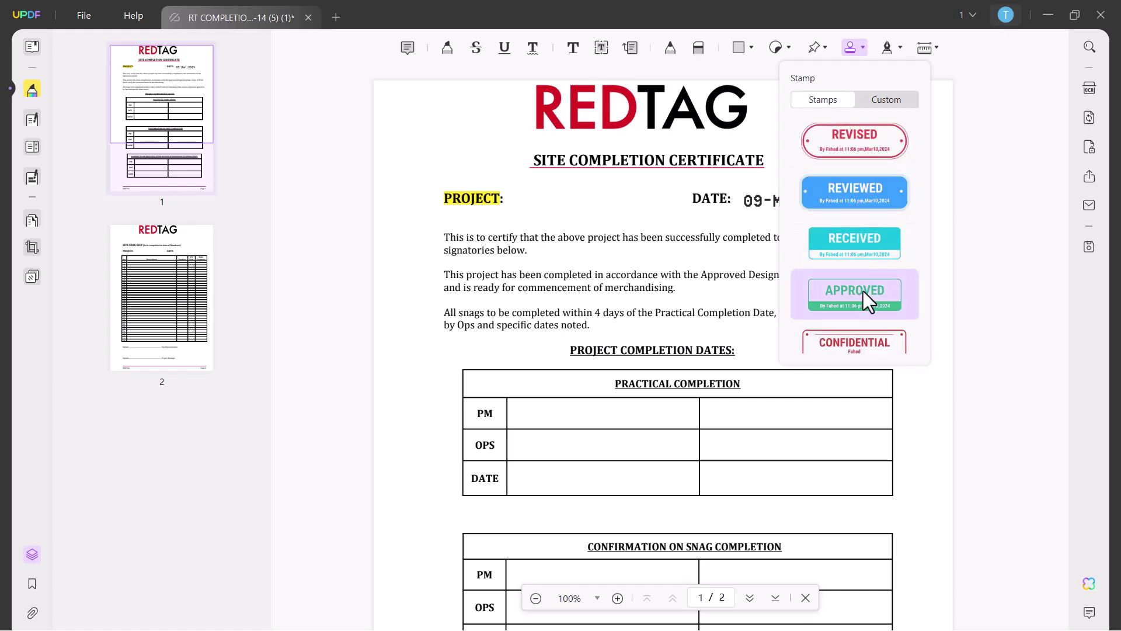
pyautogui.click(864, 291)
pyautogui.moveTo(783, 115); pyautogui.dragTo(885, 166)
pyautogui.click(1016, 163)
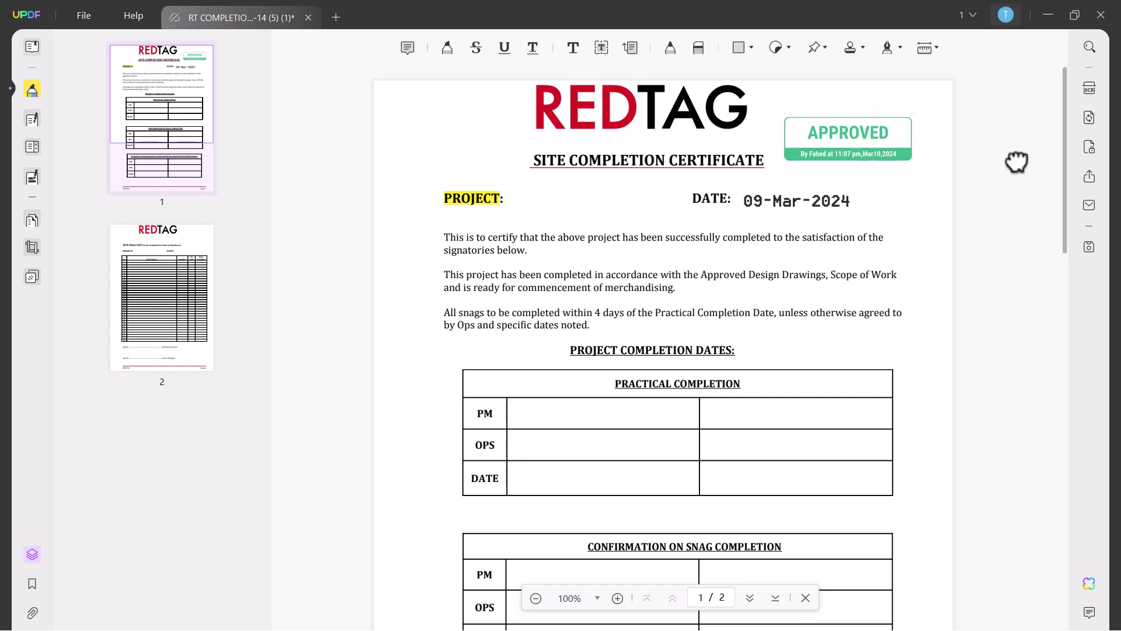
# Step: Draw and save a new handwritten signature
pyautogui.click(889, 47)
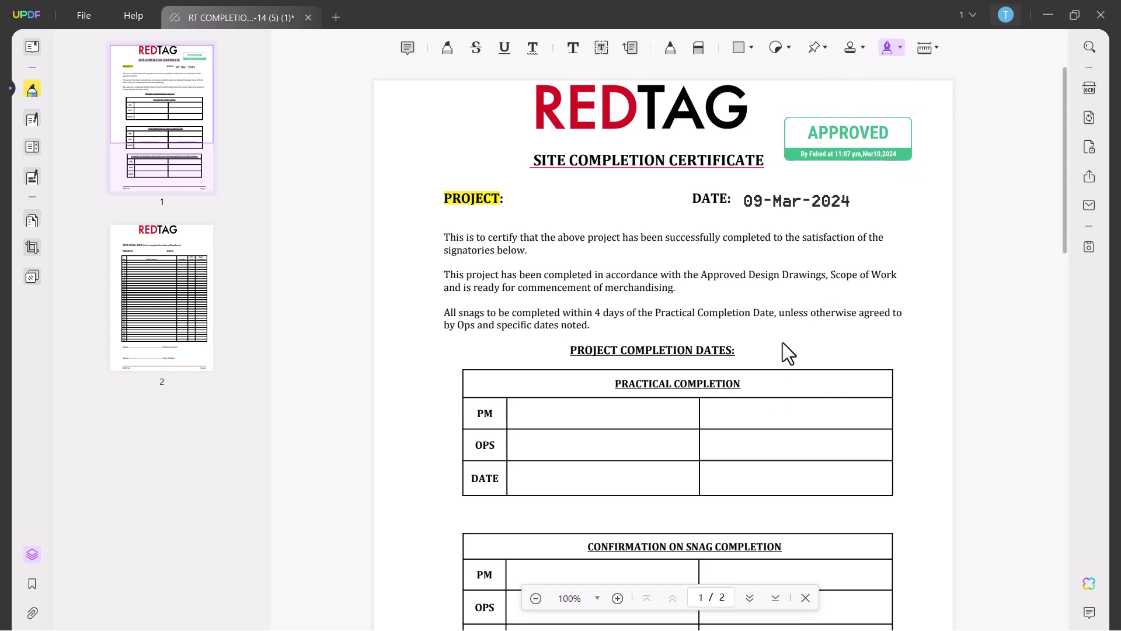
pyautogui.click(901, 49)
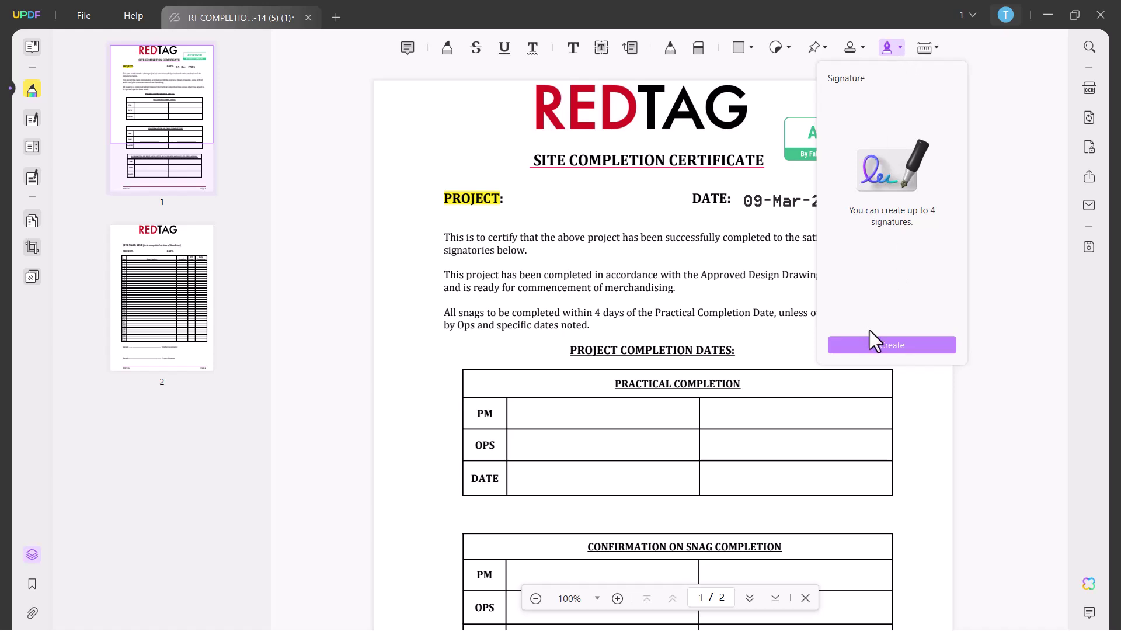
pyautogui.click(892, 344)
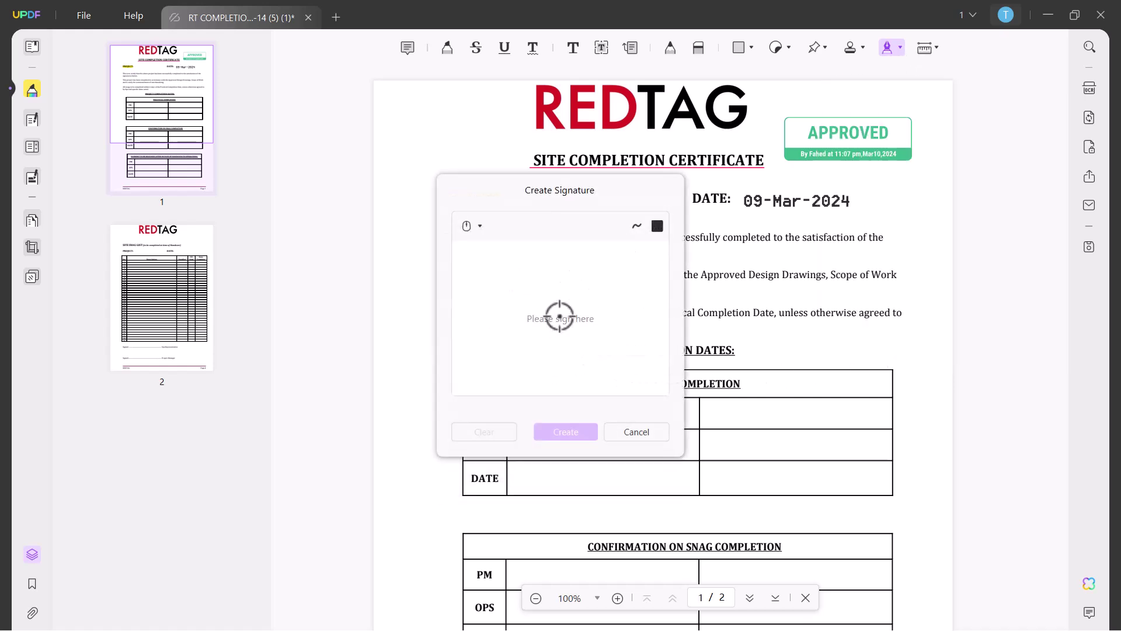
pyautogui.moveTo(468, 305)
pyautogui.mouseDown()
pyautogui.moveTo(530, 274)
pyautogui.moveTo(504, 338)
pyautogui.mouseUp()
pyautogui.moveTo(514, 326)
pyautogui.mouseDown()
pyautogui.moveTo(558, 310)
pyautogui.moveTo(604, 342)
pyautogui.mouseUp()
pyautogui.click(568, 432)
# Step: Place the signature under the payment table, on the Ops Representative line, and above the Project Manager line
pyautogui.scroll(-8, 608, 395)
pyautogui.click(756, 374)
pyautogui.scroll(-10, 754, 403)
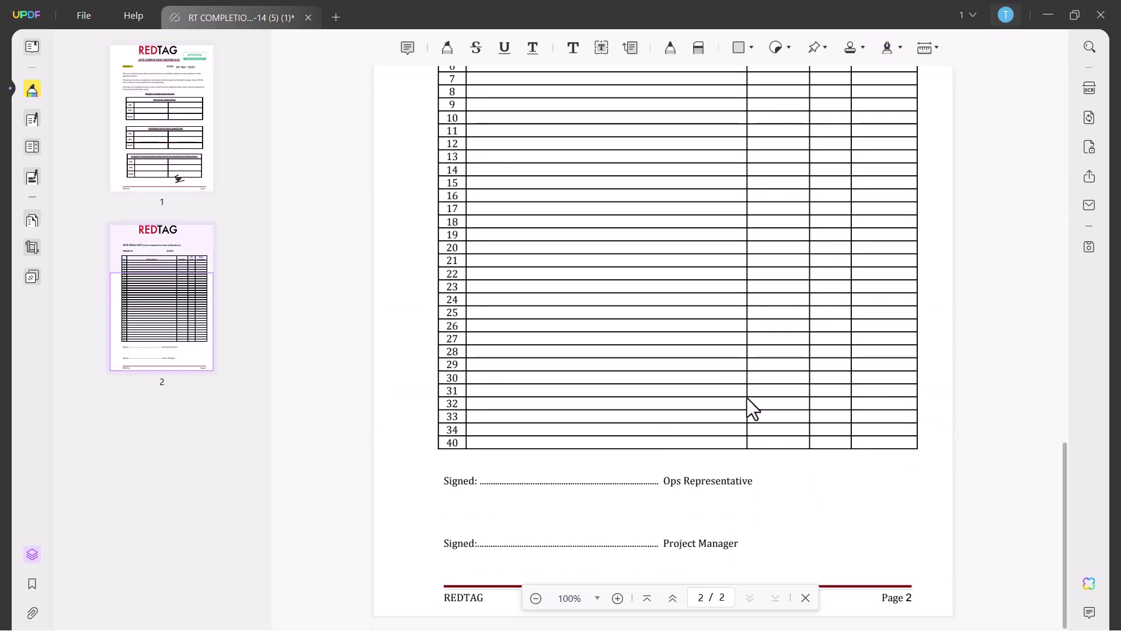
pyautogui.click(888, 47)
pyautogui.click(526, 474)
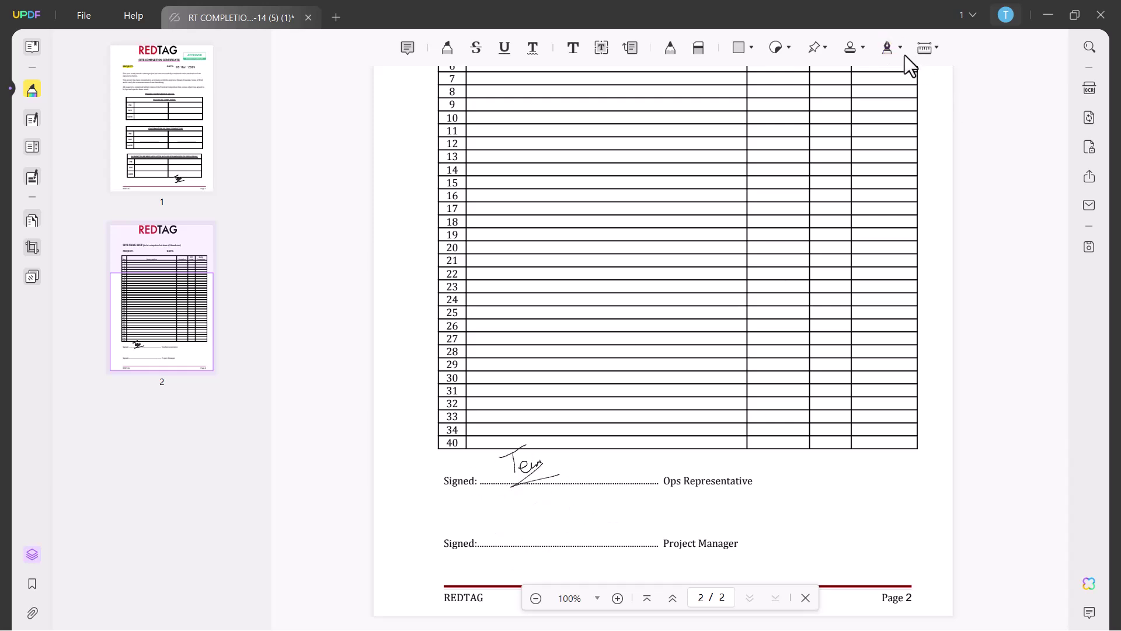
pyautogui.click(898, 54)
pyautogui.click(520, 520)
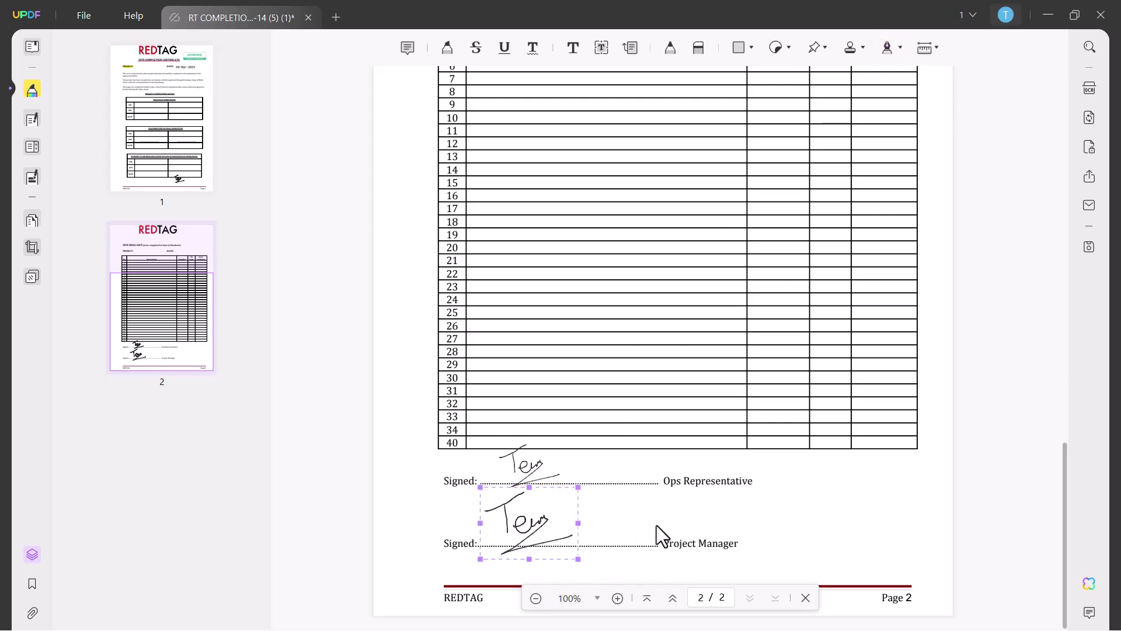
pyautogui.scroll(20, 662, 534)
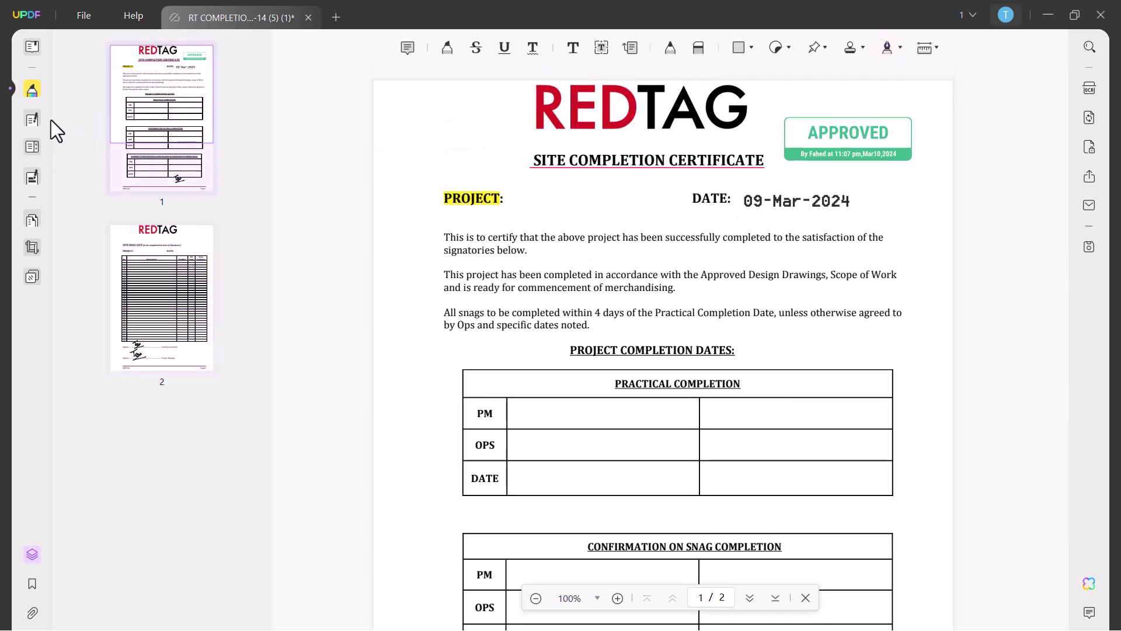
# Step: Add the text RED SEA MALL right after PROJECT: on the certificate
pyautogui.click(39, 117)
pyautogui.click(597, 48)
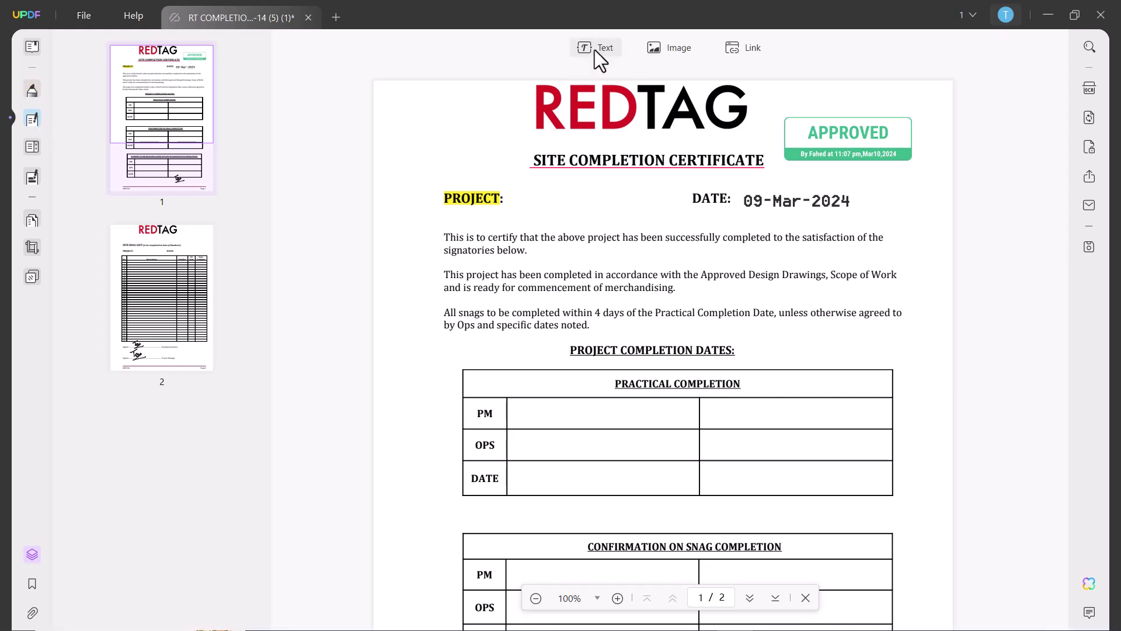
pyautogui.click(513, 198)
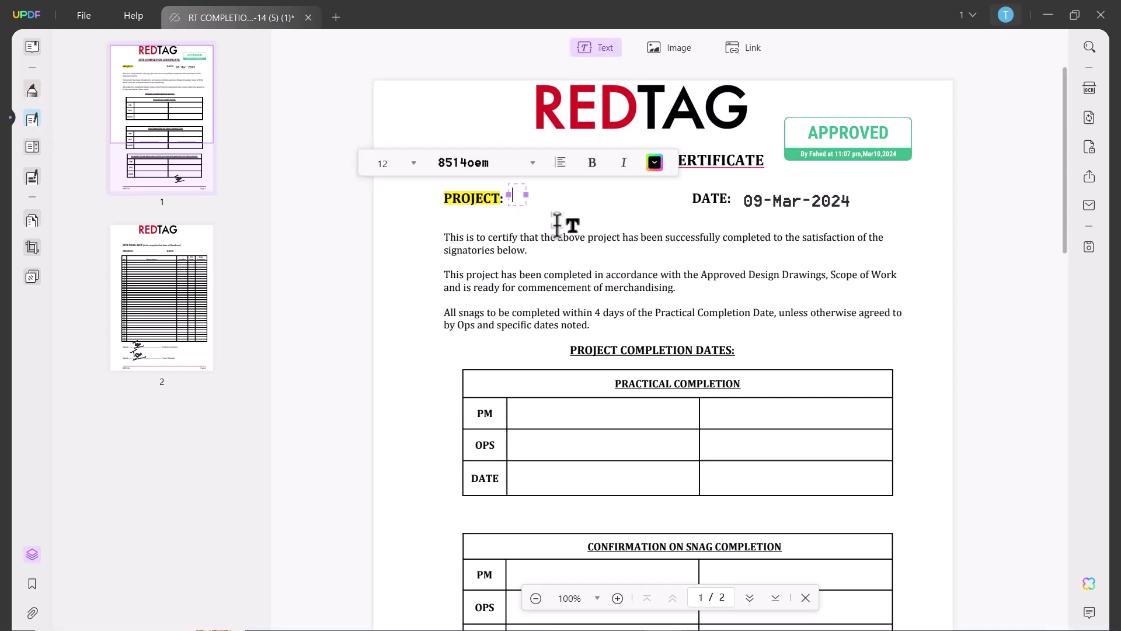
pyautogui.press('capslock')
pyautogui.write('RED SEA')
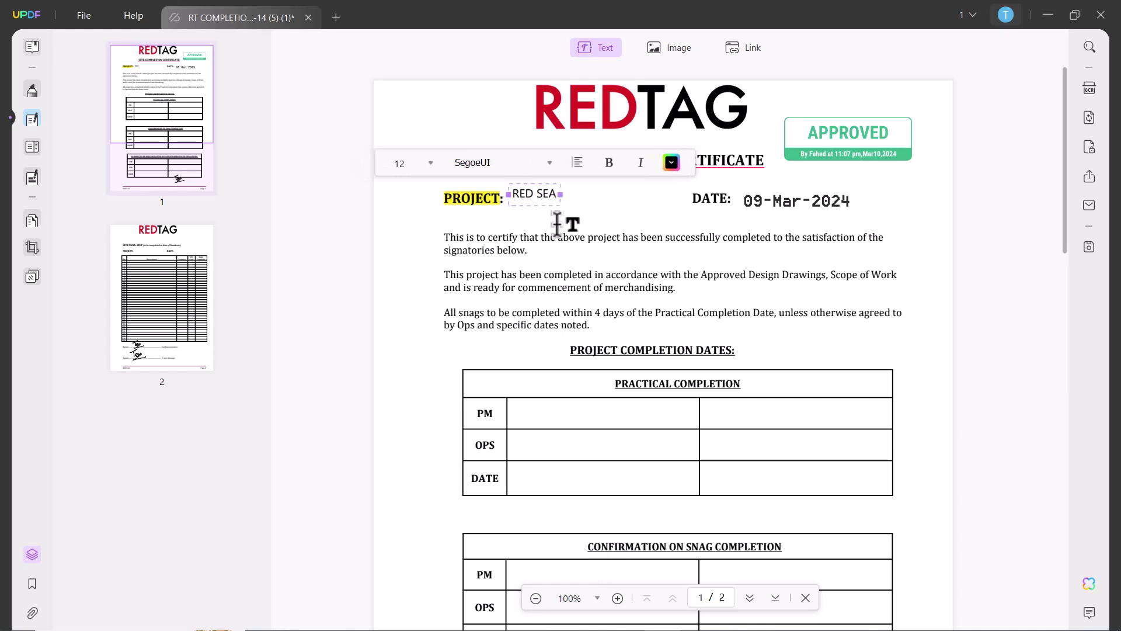
pyautogui.write(' MALL')
pyautogui.press('Escape')
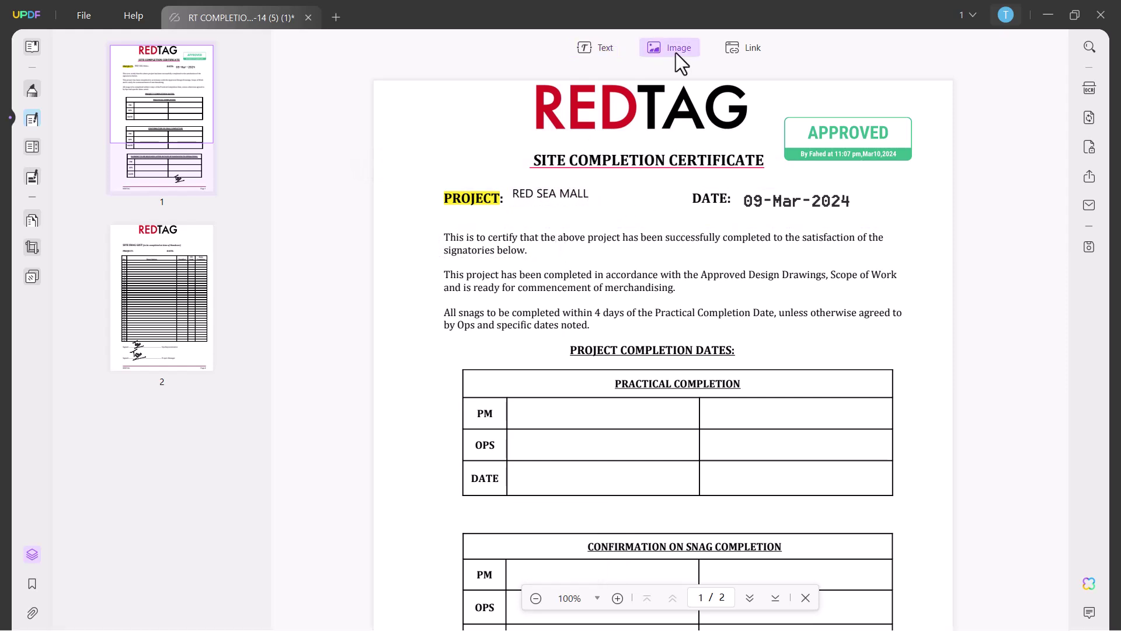
# Step: Insert the wave logo image from the Desktop at the page's top-left, then switch to Prepare Form
pyautogui.click(666, 50)
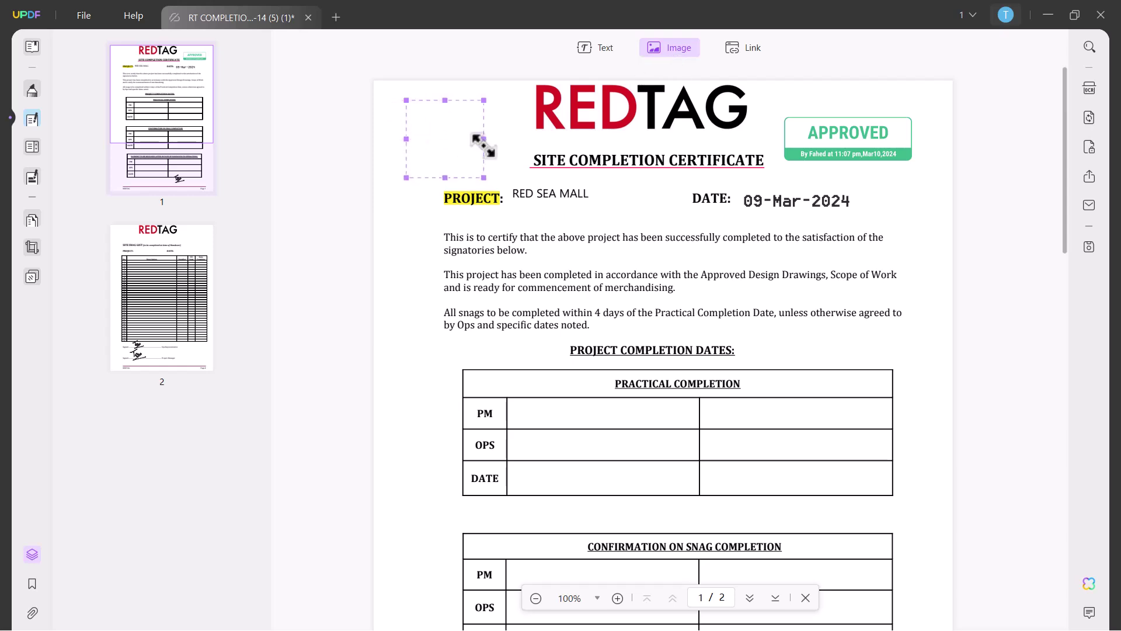
pyautogui.click(484, 145)
pyautogui.click(55, 341)
pyautogui.scroll(-2, 312, 278)
pyautogui.click(308, 228)
pyautogui.click(431, 406)
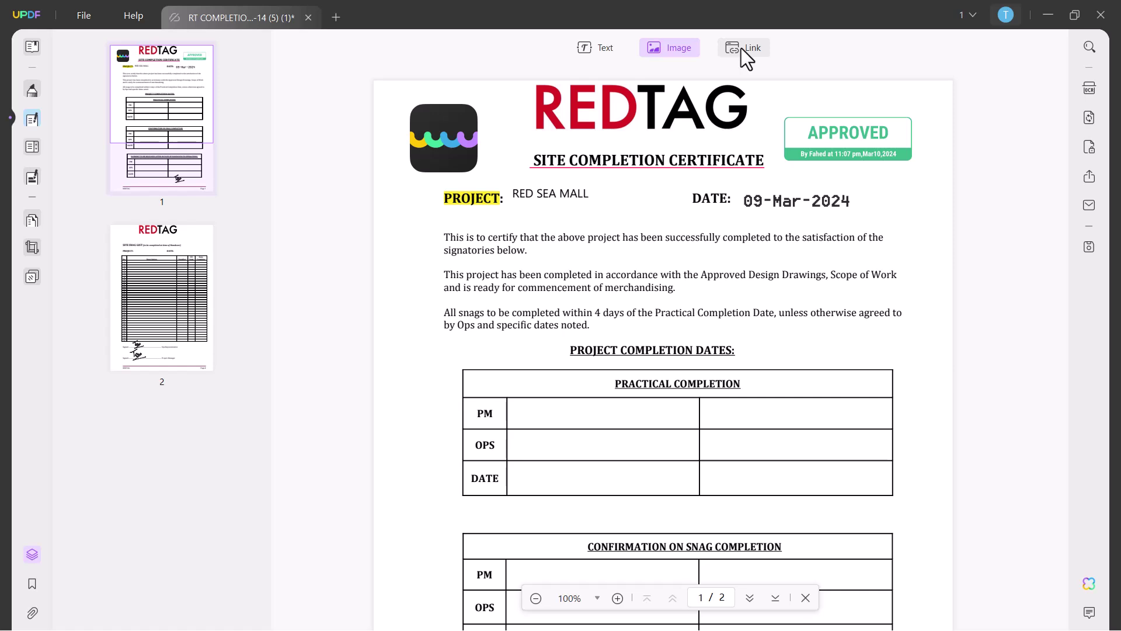
pyautogui.click(34, 149)
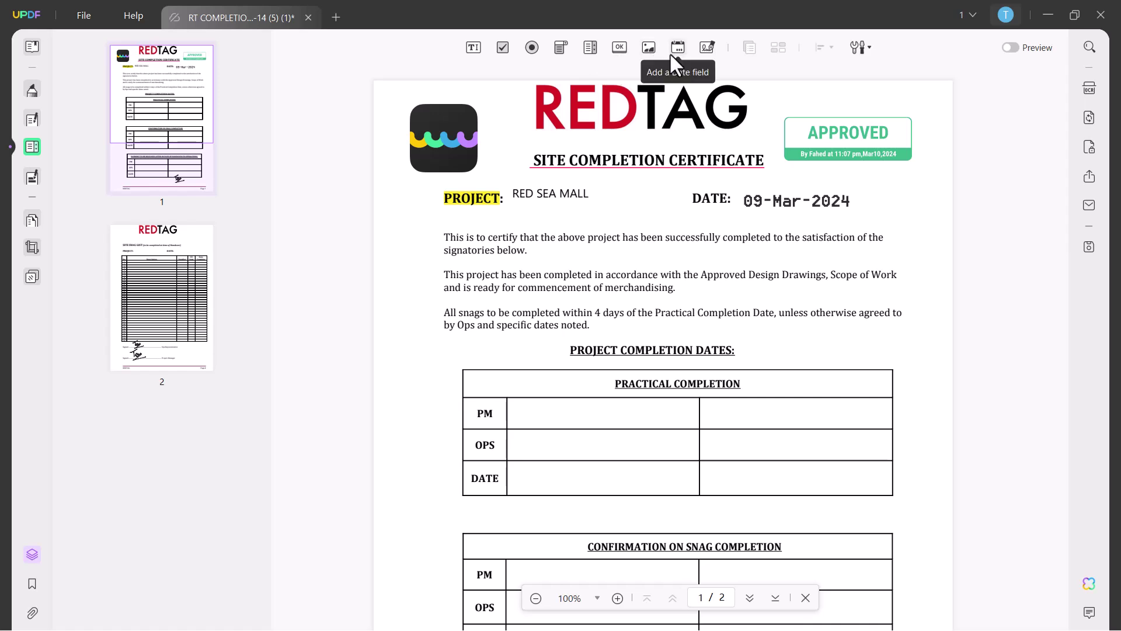
# Step: Add a digital signature field named TechPro beside page 2's Project Manager line, then open Organize Pages
pyautogui.click(708, 47)
pyautogui.scroll(-15, 789, 351)
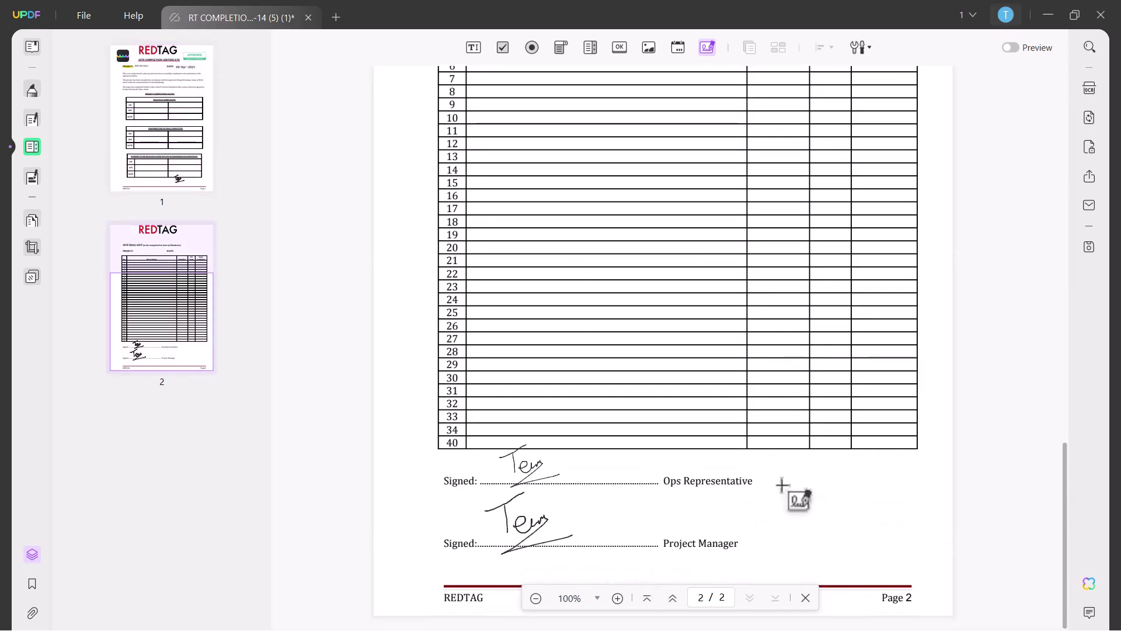
pyautogui.click(783, 482)
pyautogui.doubleClick(782, 482)
pyautogui.doubleClick(951, 140)
pyautogui.press('capslock')
pyautogui.write('T')
pyautogui.press('capslock')
pyautogui.write('echPro')
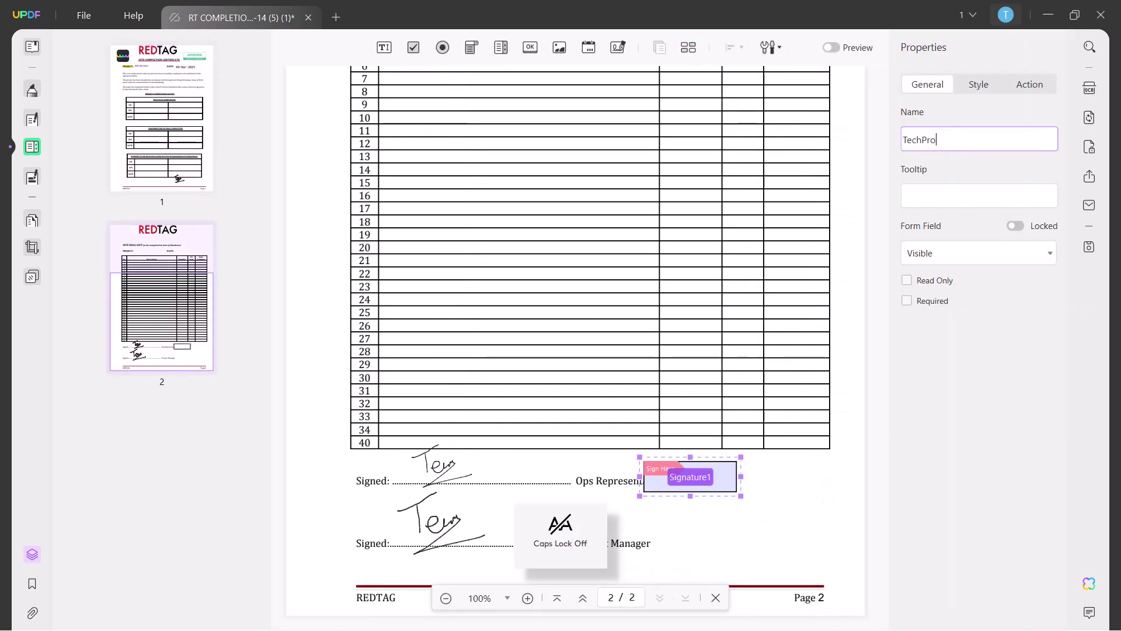
pyautogui.moveTo(797, 477); pyautogui.dragTo(860, 543)
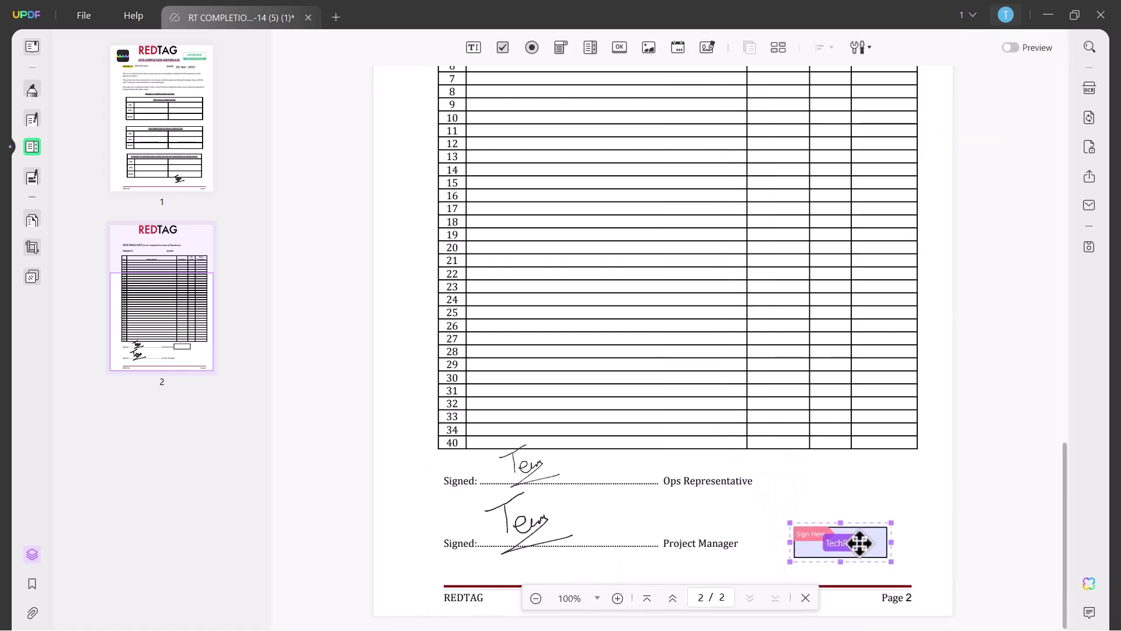
pyautogui.click(34, 220)
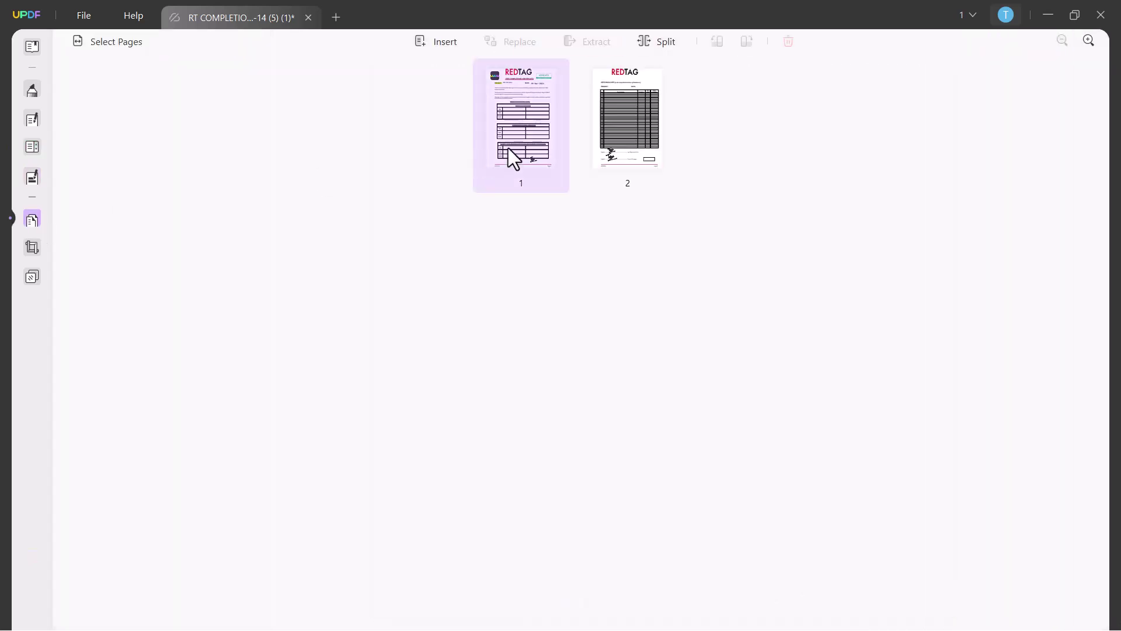
# Step: Select page 1, look over the Crop Pages settings, then move to Page Tools
pyautogui.click(522, 111)
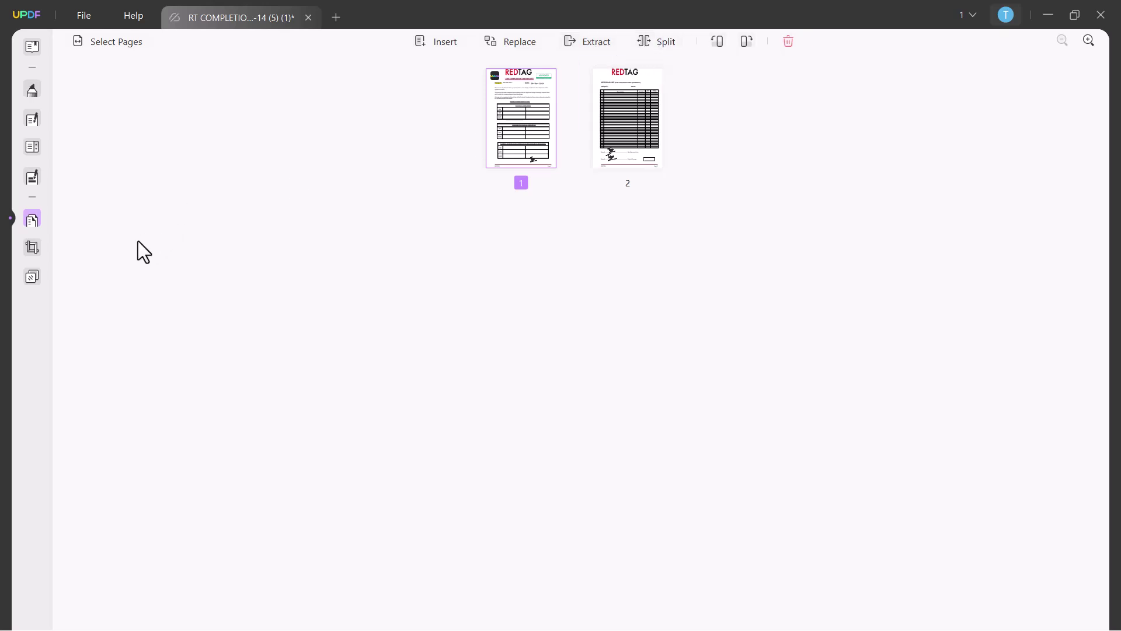
pyautogui.click(34, 246)
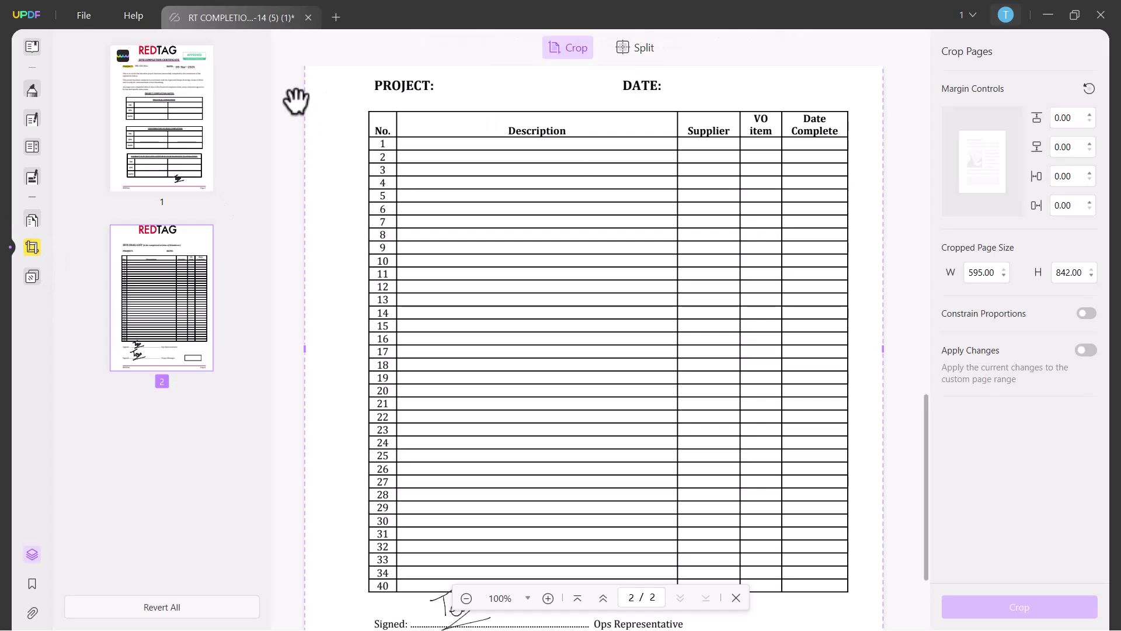
pyautogui.scroll(1, 327, 146)
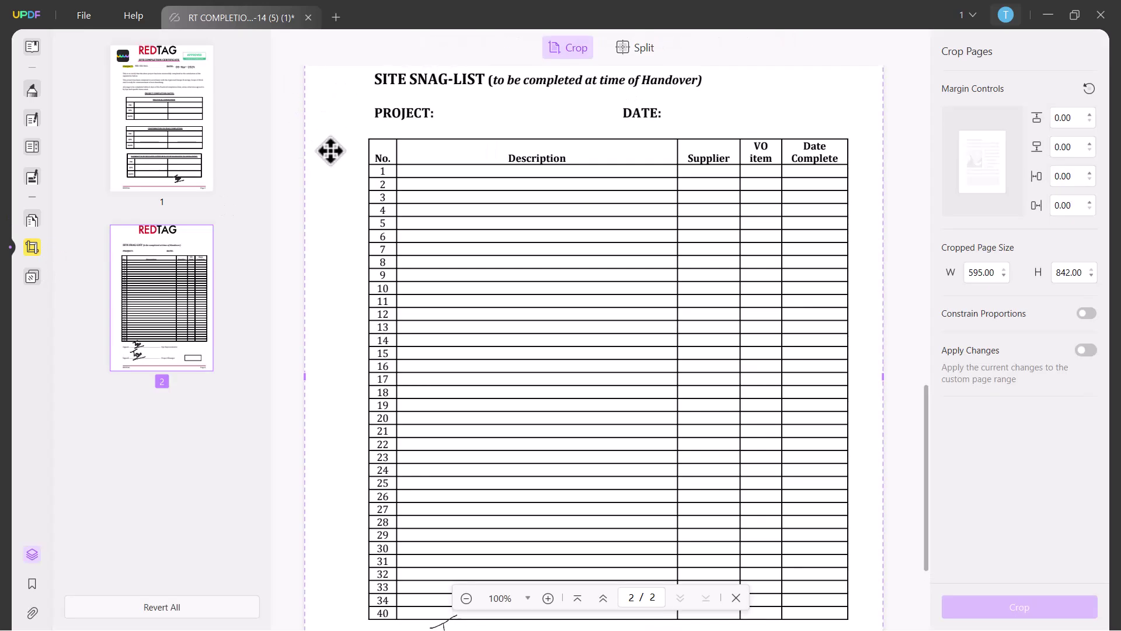
pyautogui.click(30, 283)
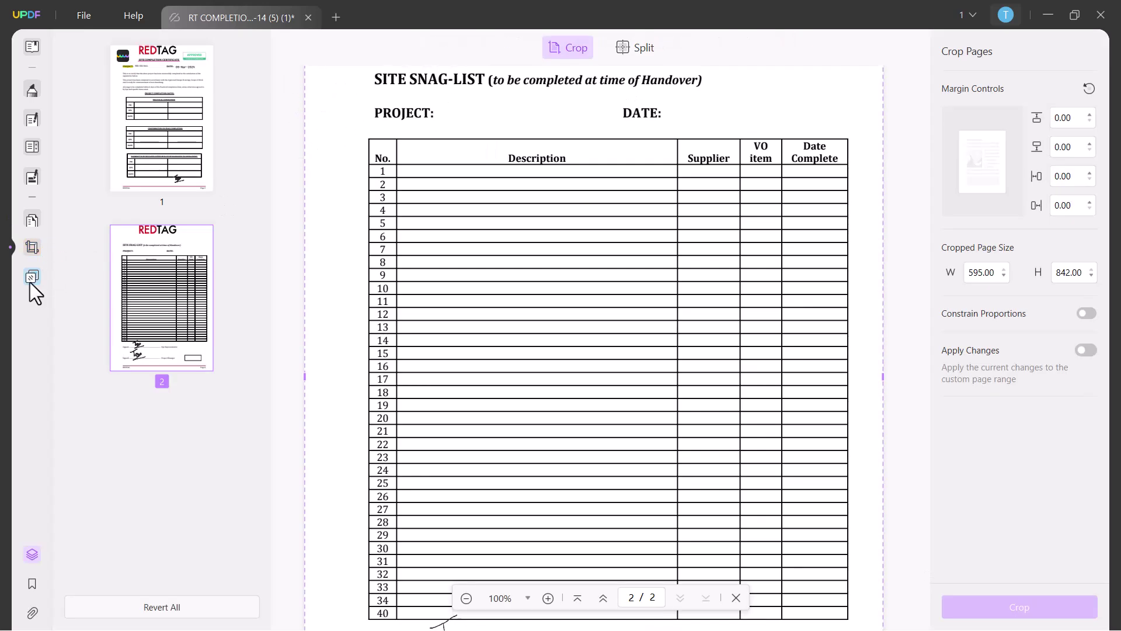
# Step: Start a new watermark and compare the Text, Image and PDF watermark types
pyautogui.click(30, 275)
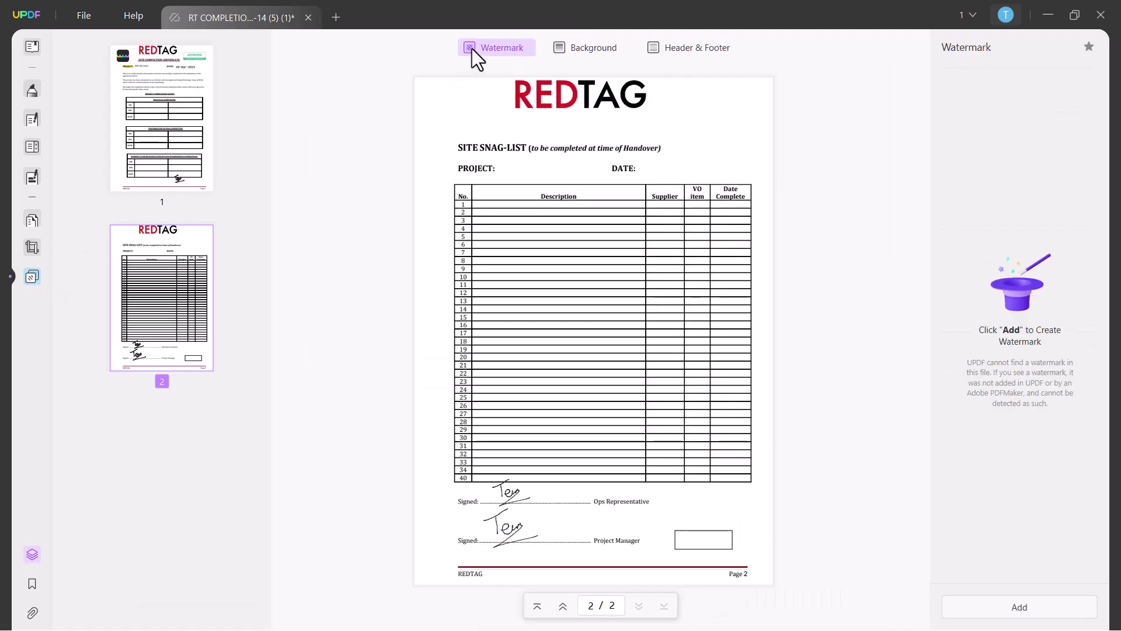
pyautogui.scroll(2, 547, 414)
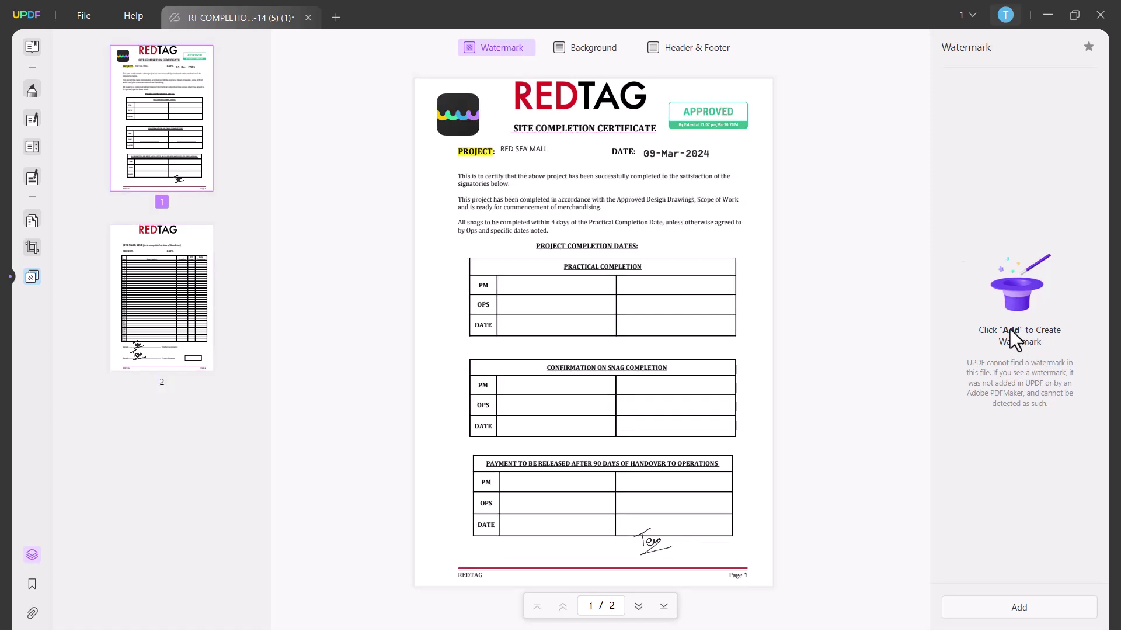
pyautogui.click(1020, 607)
pyautogui.click(1004, 120)
pyautogui.click(1025, 89)
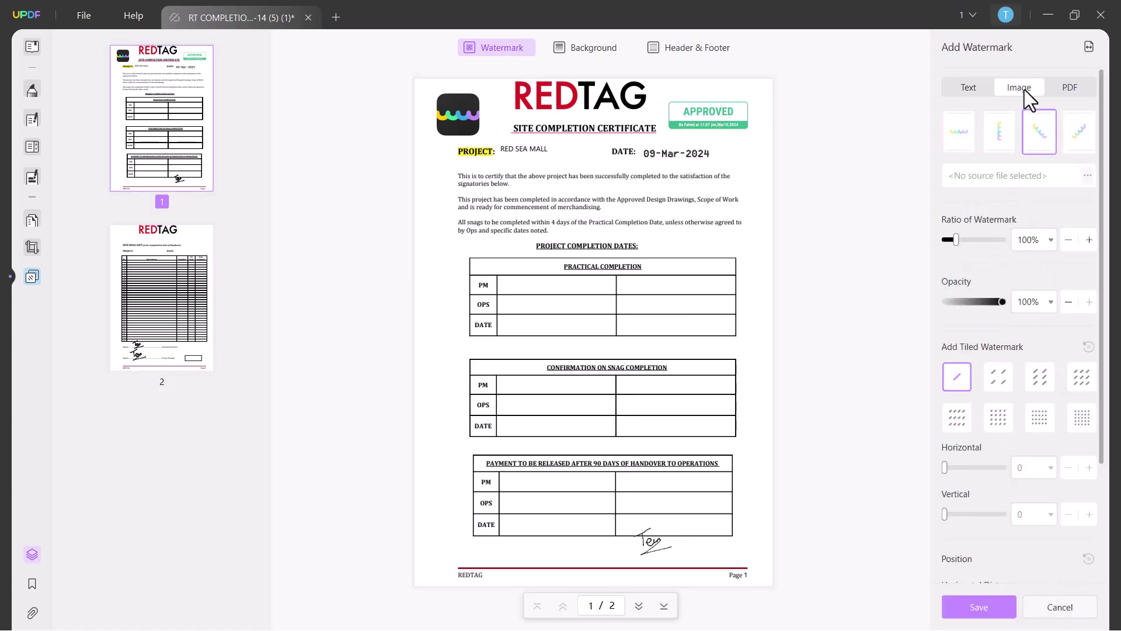
pyautogui.click(1064, 92)
pyautogui.click(968, 87)
# Step: Create a centred text watermark reading UPDF at 97% opacity and save it
pyautogui.click(978, 218)
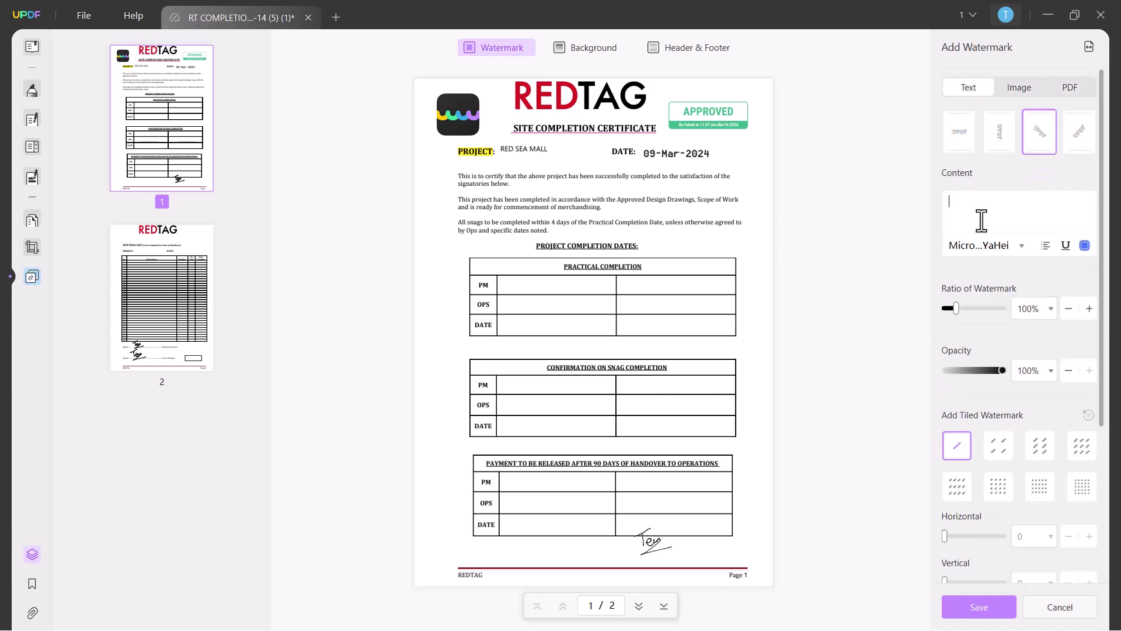
pyautogui.press('capslock')
pyautogui.write('UPDF')
pyautogui.scroll(-1, 970, 317)
pyautogui.scroll(1, 965, 321)
pyautogui.scroll(-1, 968, 269)
pyautogui.scroll(-4, 982, 329)
pyautogui.scroll(-1, 979, 329)
pyautogui.scroll(1, 979, 329)
pyautogui.scroll(-2, 979, 330)
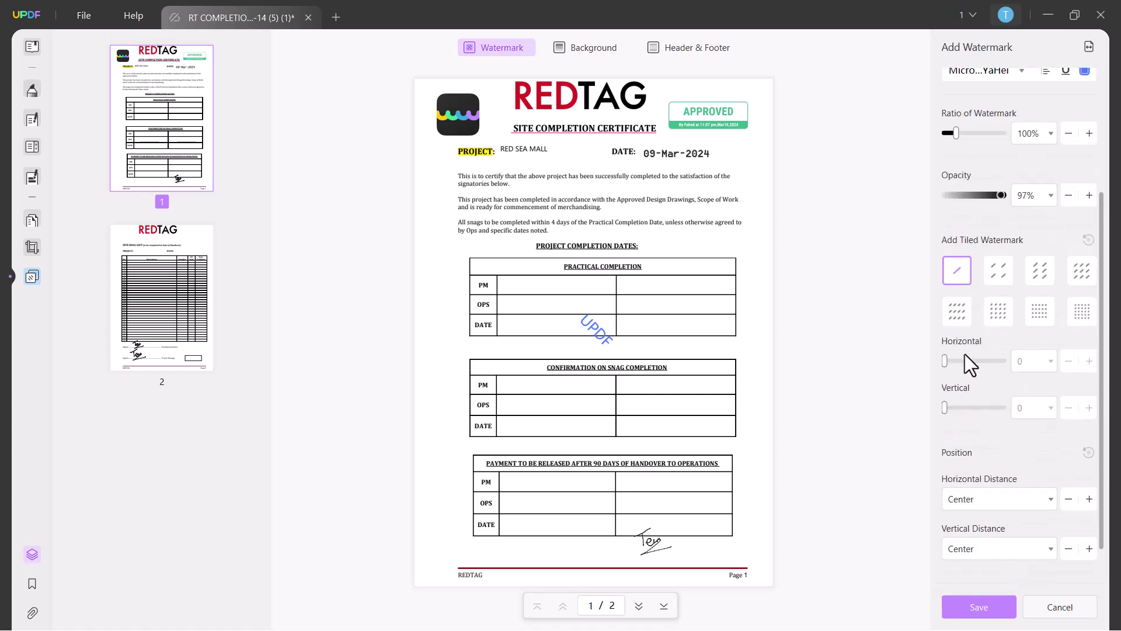
pyautogui.scroll(-1, 965, 397)
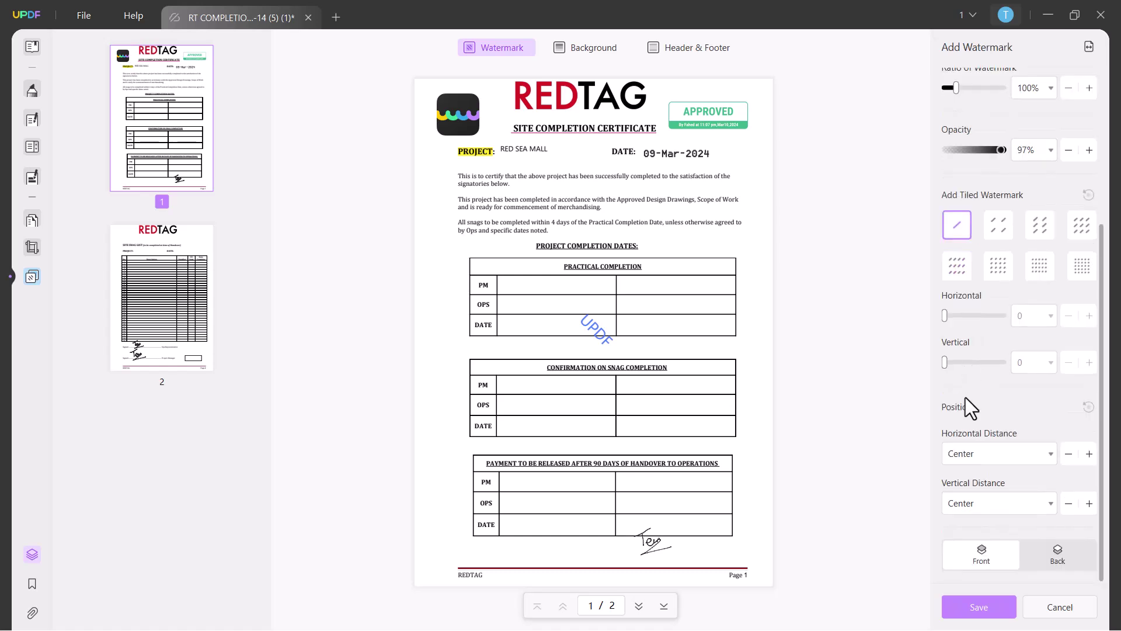
pyautogui.click(978, 603)
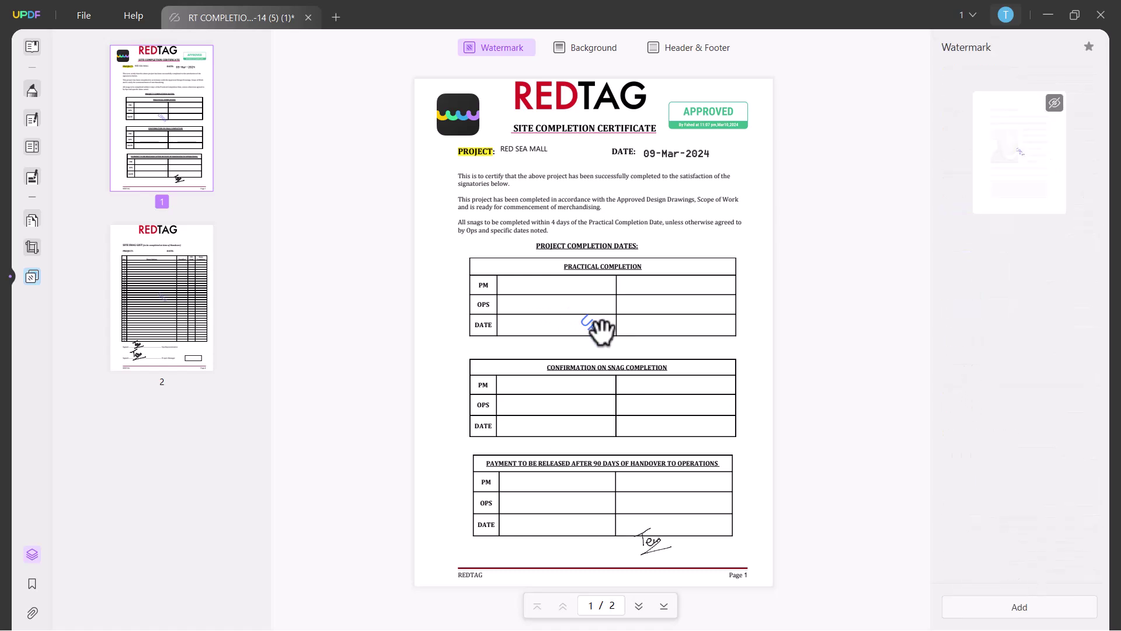
# Step: Try white and pink page background colours, settling back on white
pyautogui.click(575, 55)
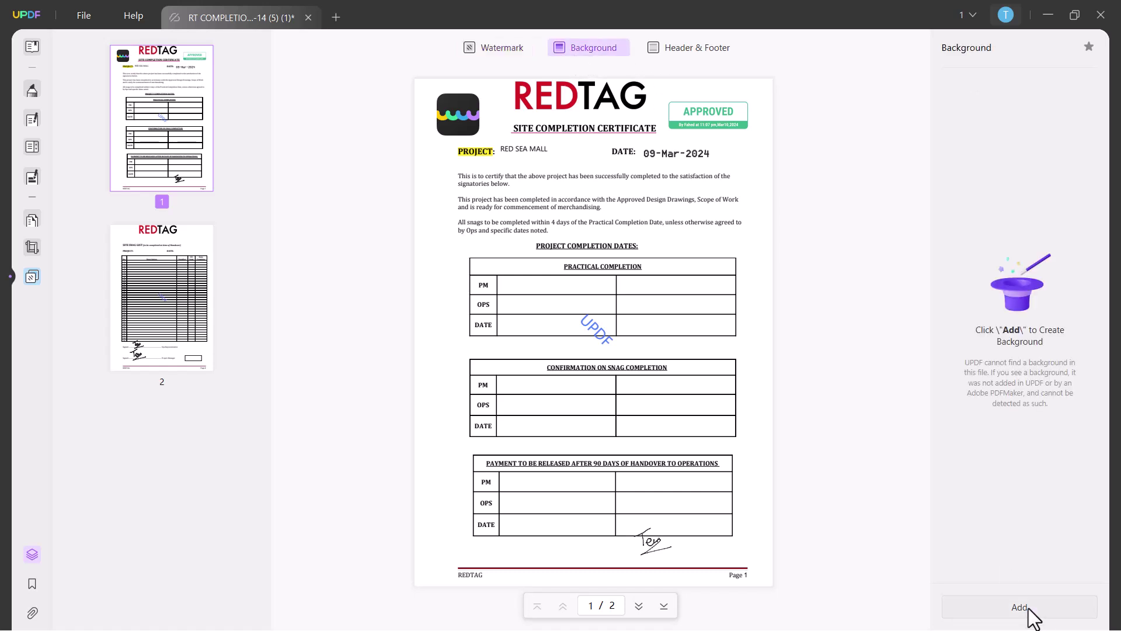
pyautogui.click(1033, 610)
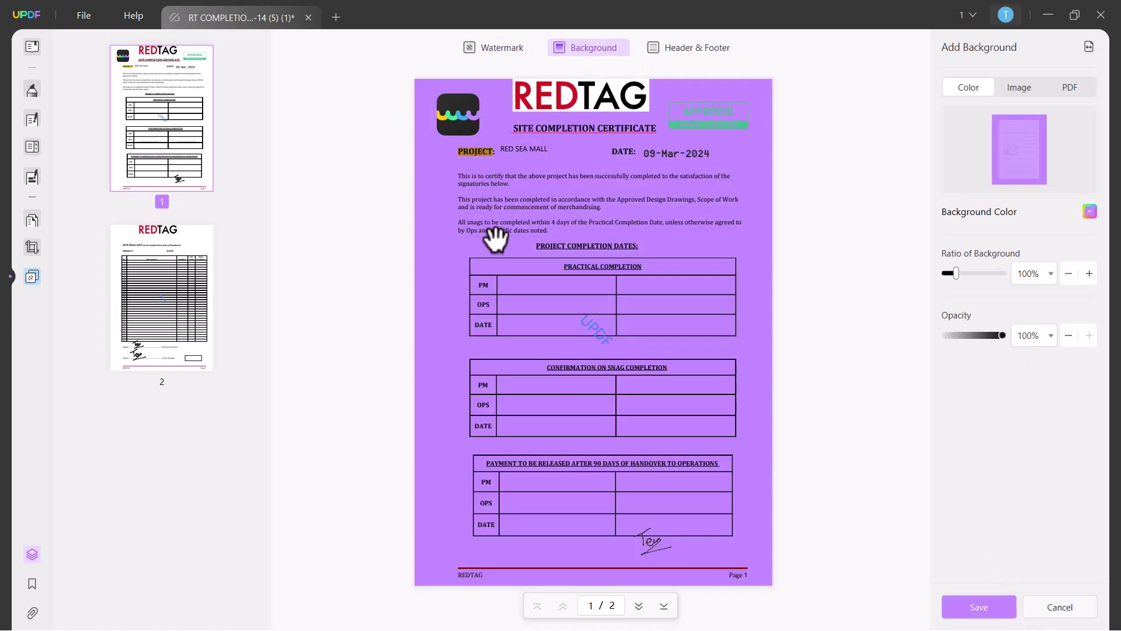
pyautogui.click(1090, 211)
pyautogui.click(937, 405)
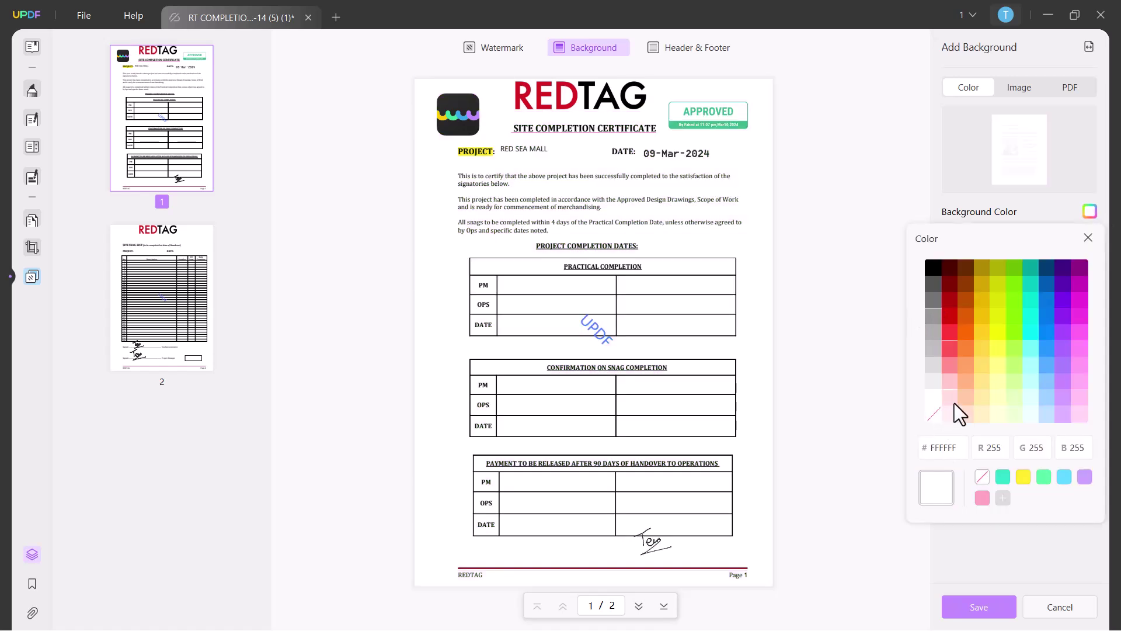
pyautogui.click(954, 403)
pyautogui.click(951, 417)
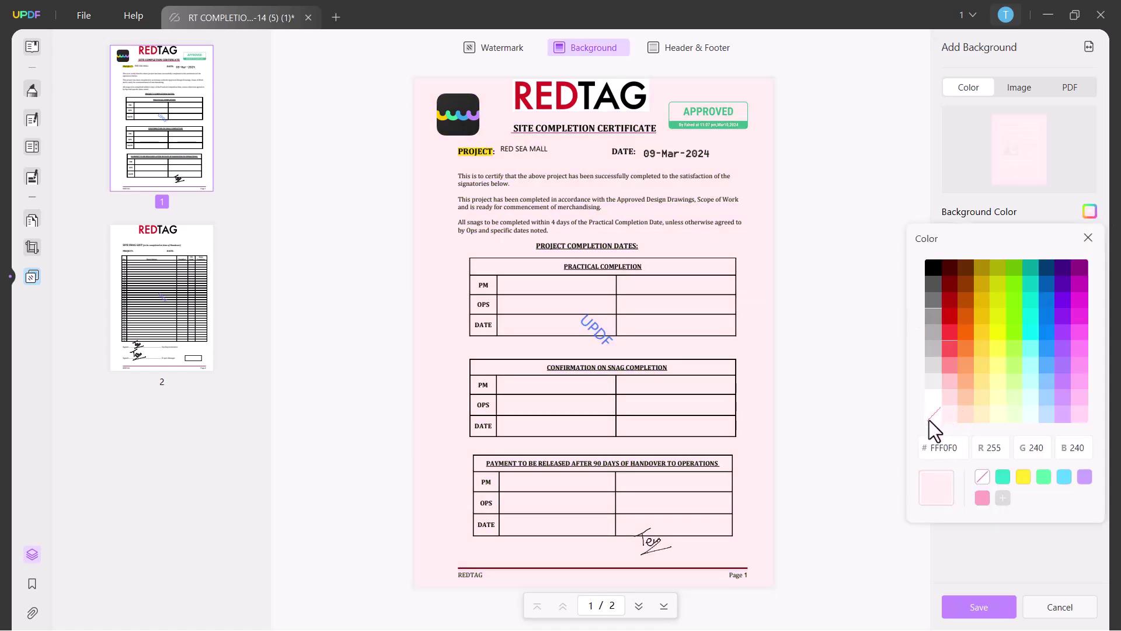
pyautogui.click(933, 409)
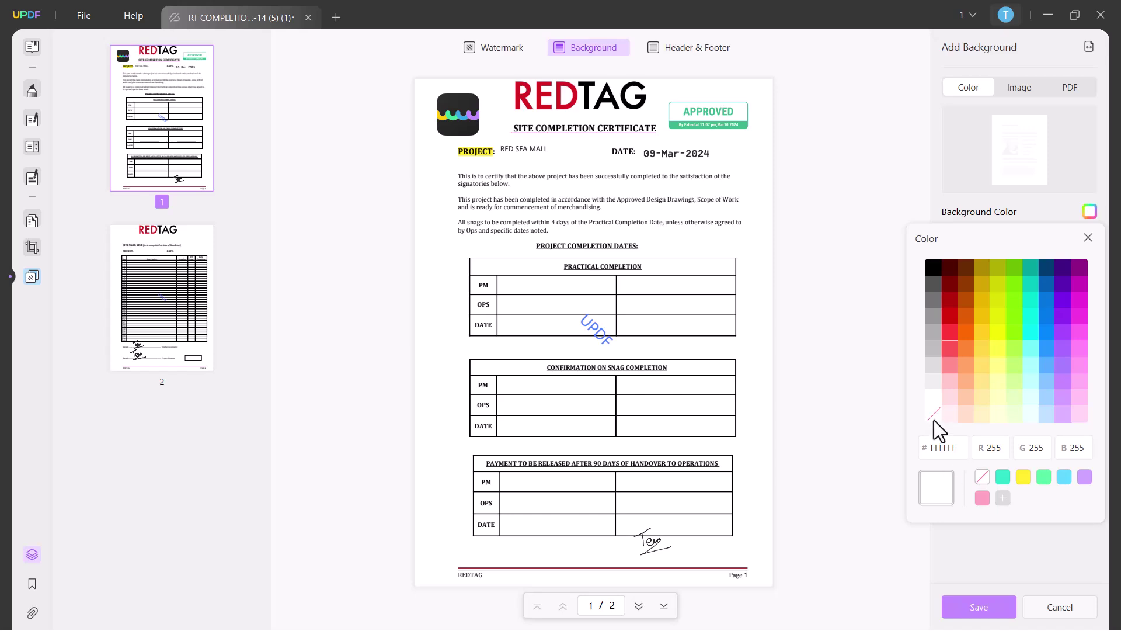
pyautogui.click(1091, 214)
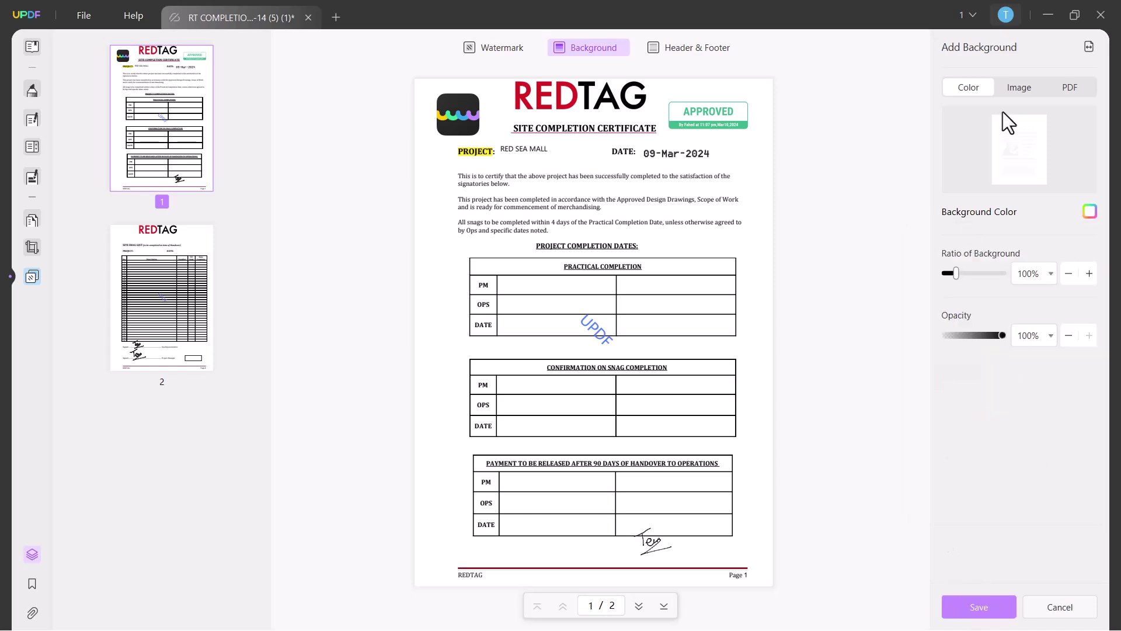
# Step: Apply the pending white background, then leave Header & Footer for the reading view
pyautogui.click(678, 51)
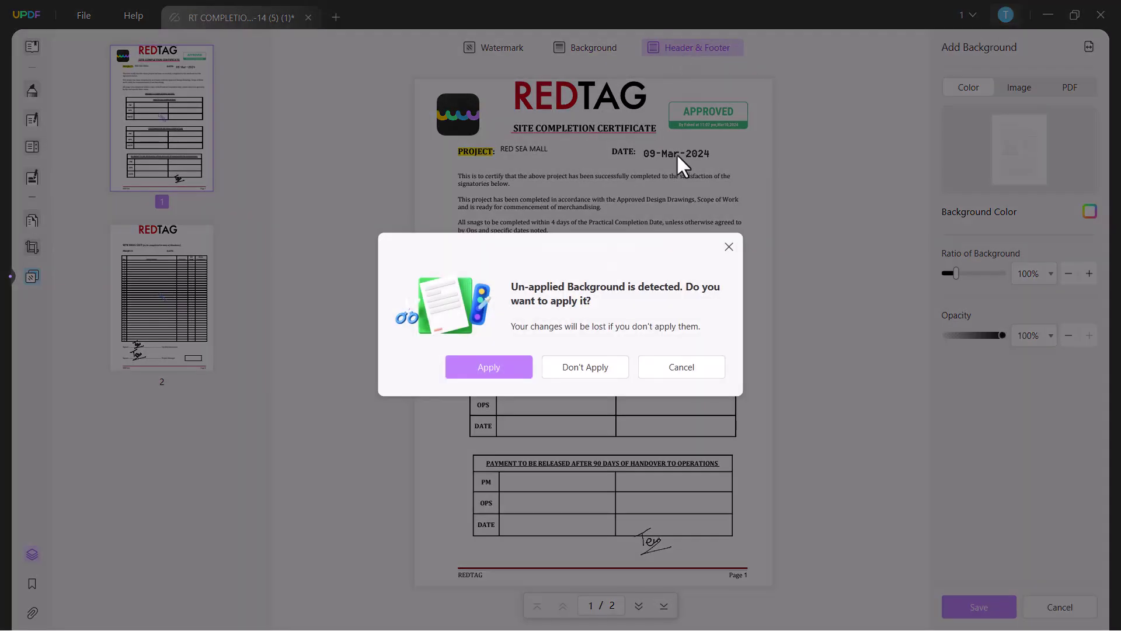
pyautogui.click(518, 366)
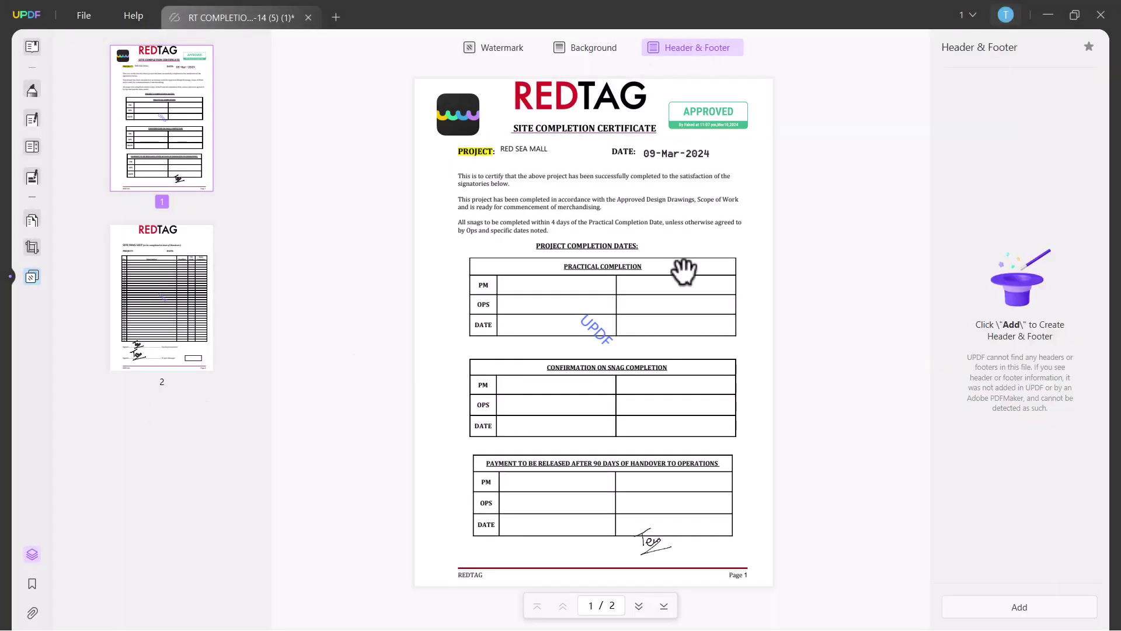
pyautogui.press('Escape')
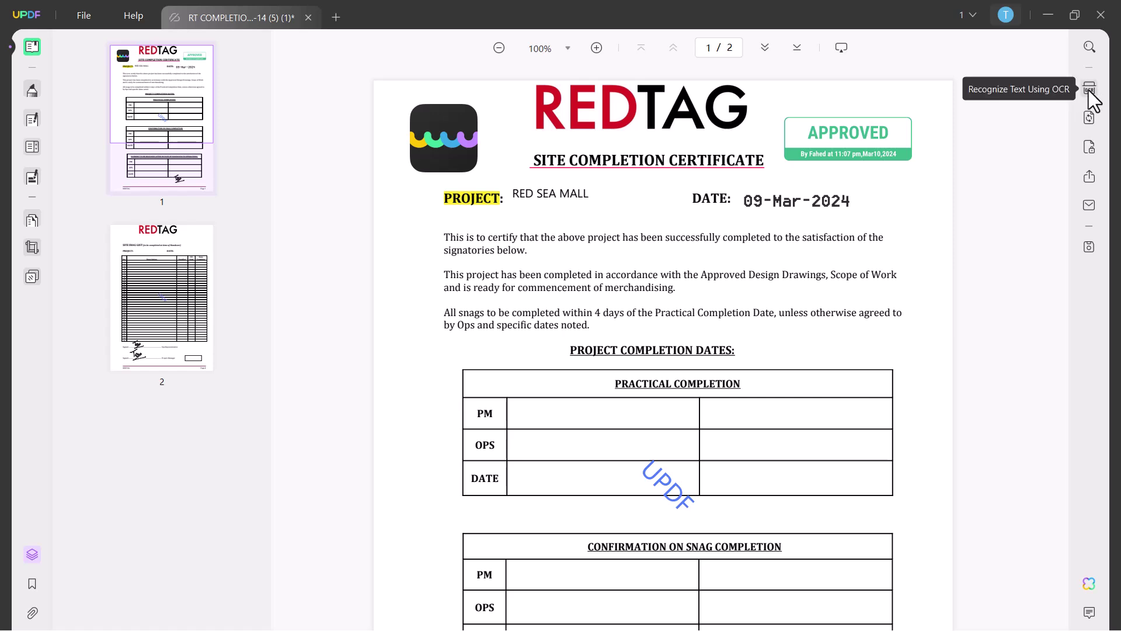
# Step: Export both certificate pages as a Word .docx file to the Desktop
pyautogui.click(1089, 124)
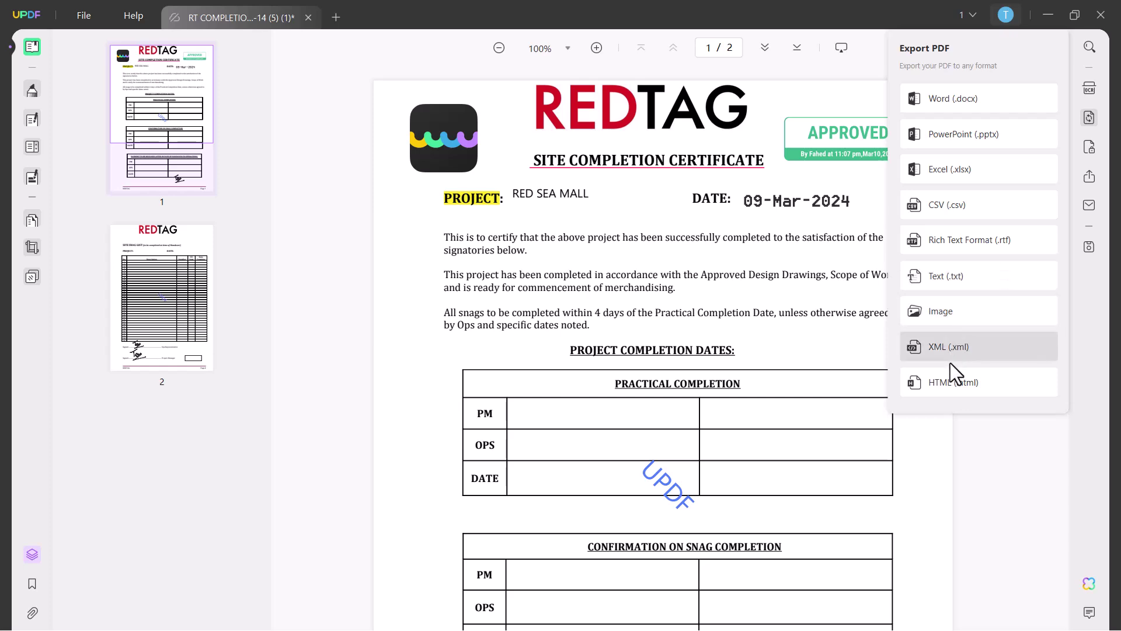
pyautogui.click(962, 103)
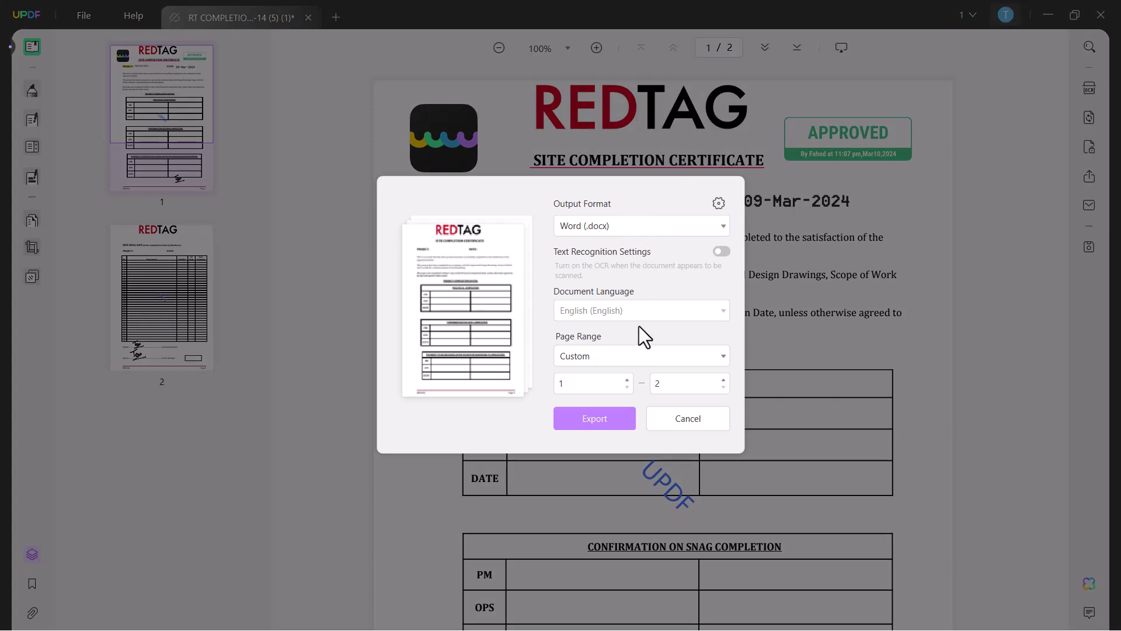
pyautogui.click(597, 418)
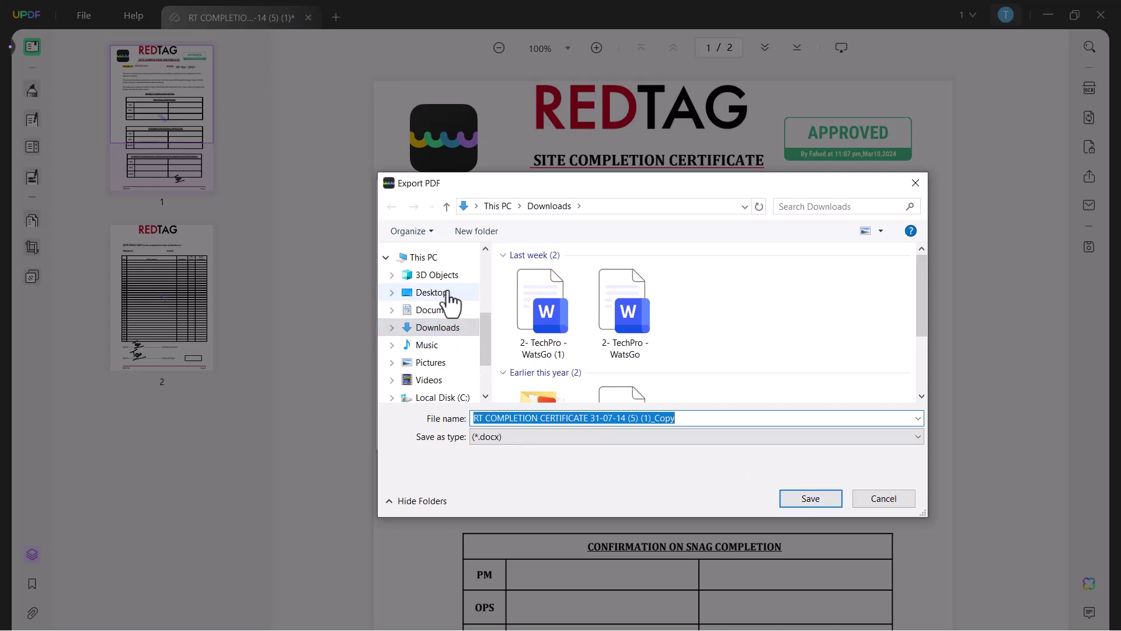
pyautogui.click(435, 292)
pyautogui.click(812, 503)
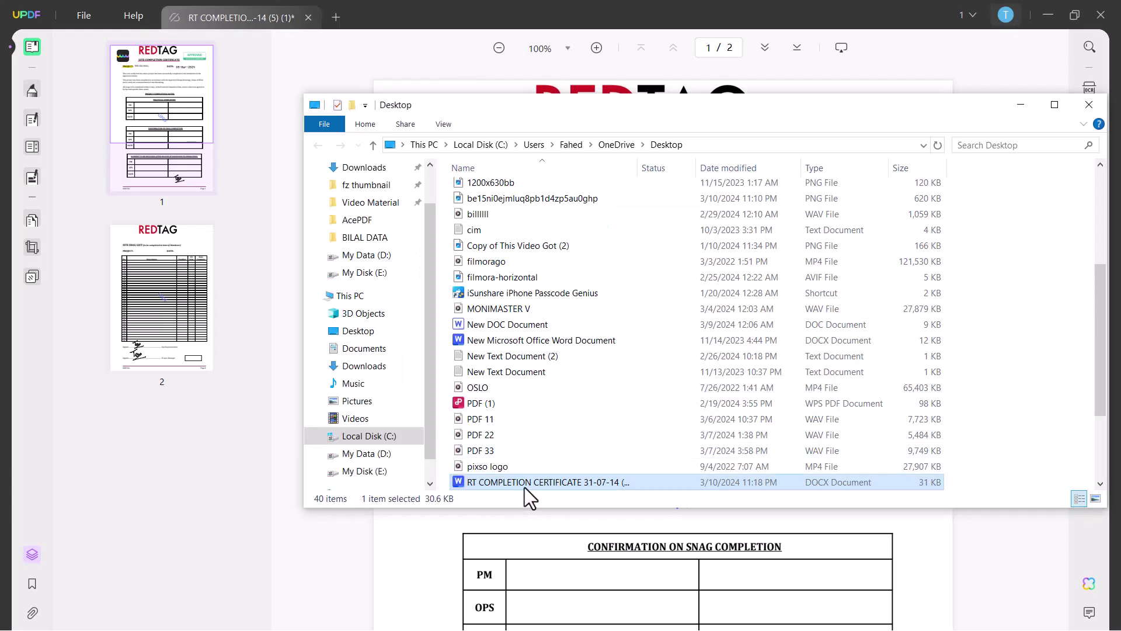
# Step: Open the exported RT COMPLETION CERTIFICATE .docx in Word and scroll through it
pyautogui.doubleClick(522, 485)
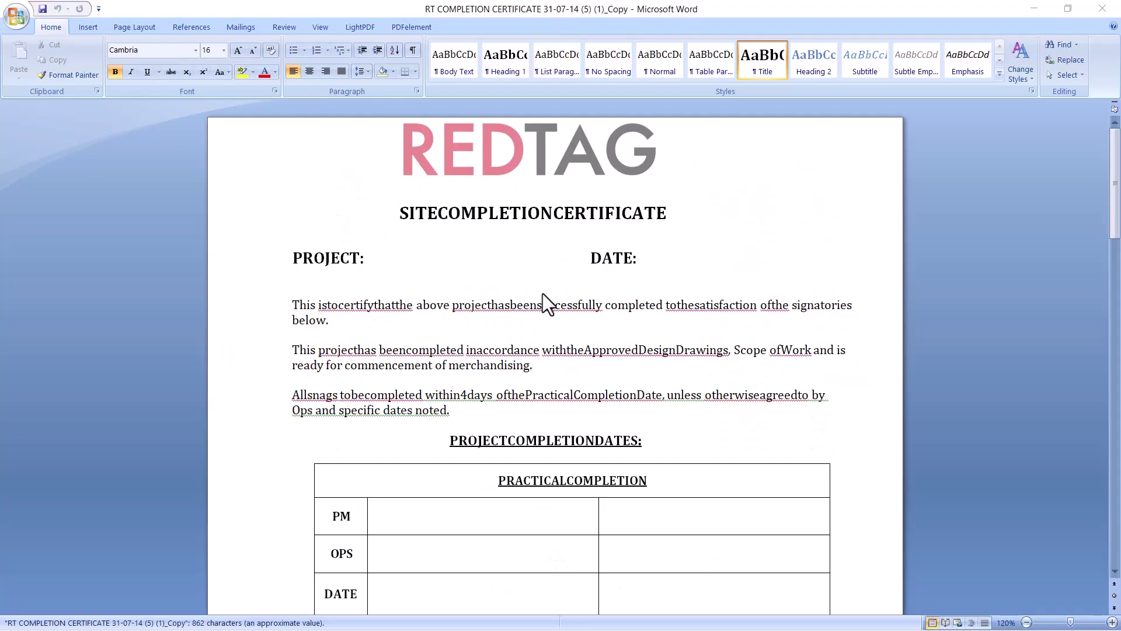
pyautogui.scroll(-5, 541, 292)
pyautogui.scroll(-10, 540, 292)
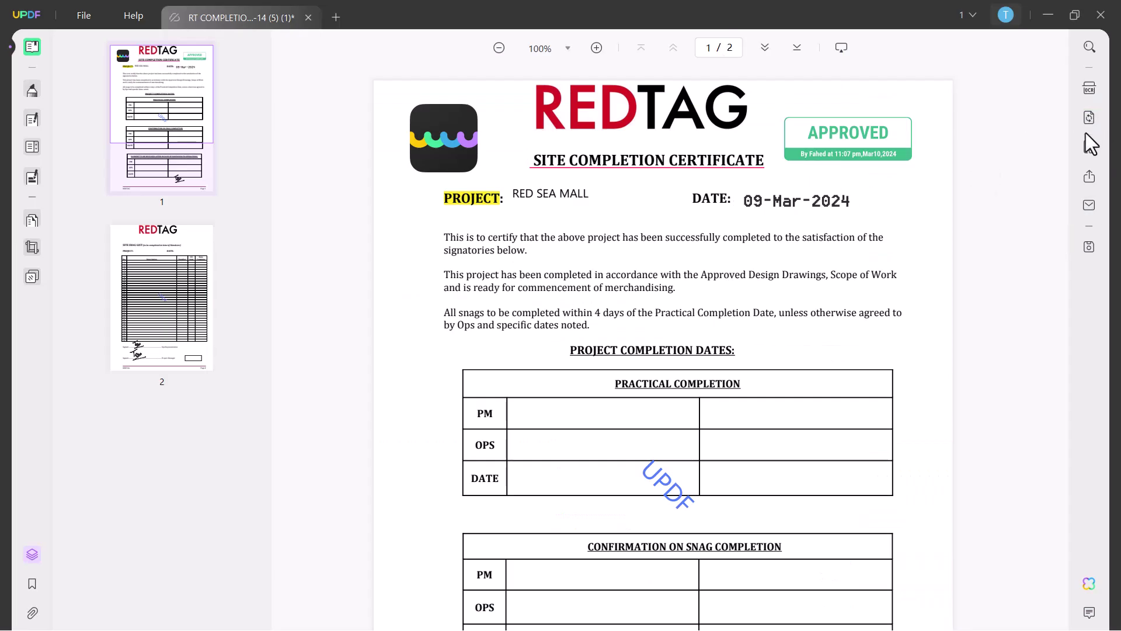
pyautogui.click(1087, 149)
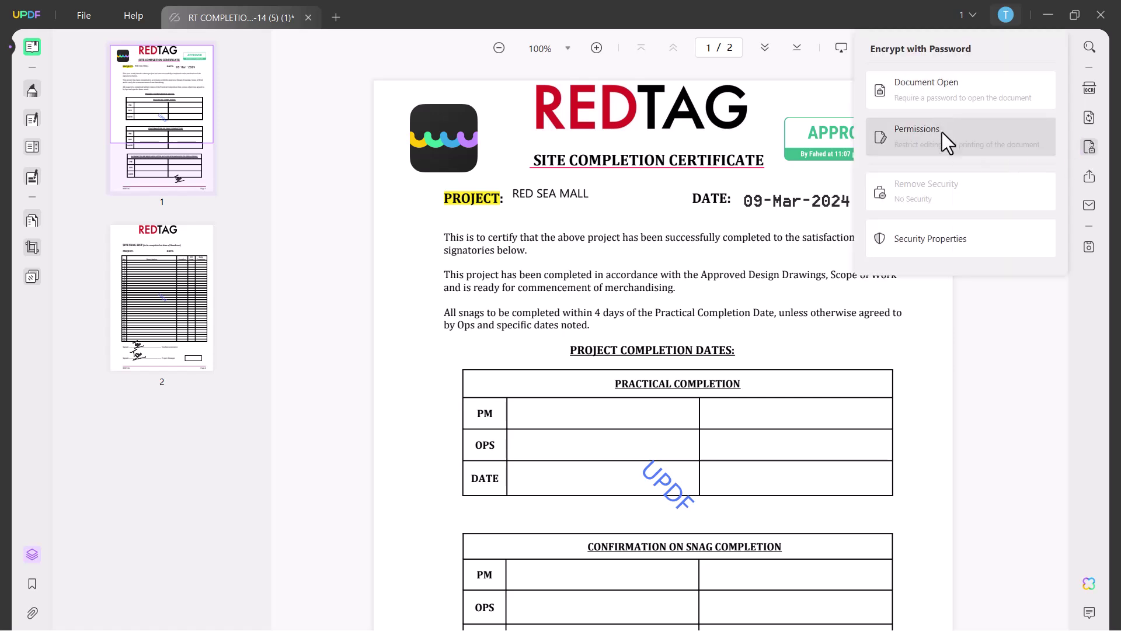
pyautogui.click(1000, 311)
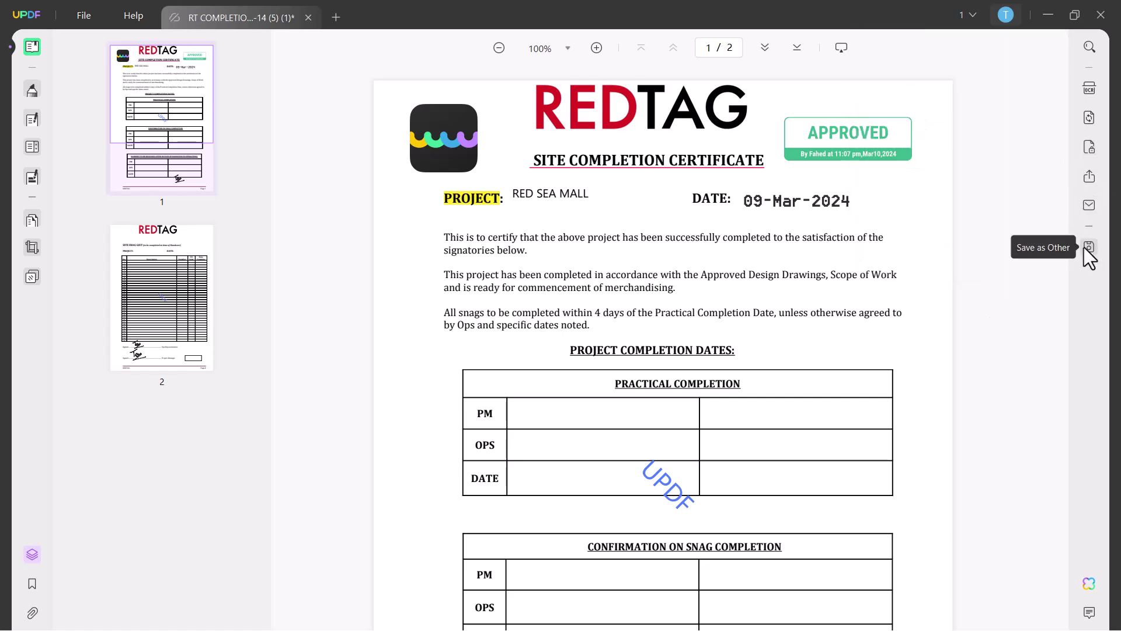
# Step: Accept the UPDF AI terms of use to open the assistant panel
pyautogui.click(1088, 584)
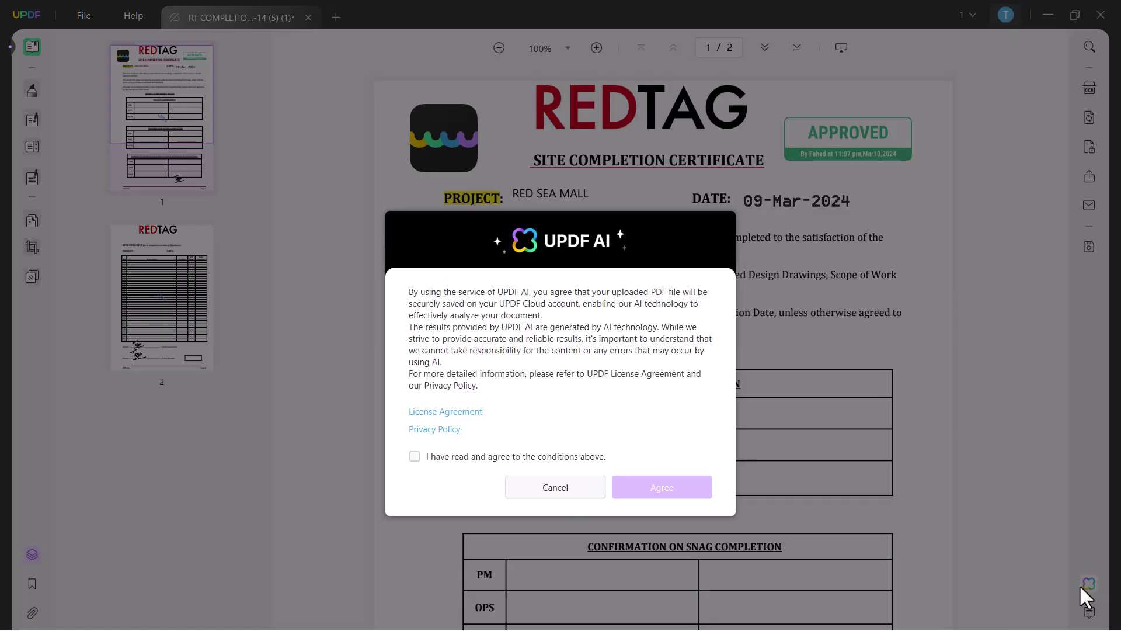
pyautogui.click(416, 455)
pyautogui.click(629, 487)
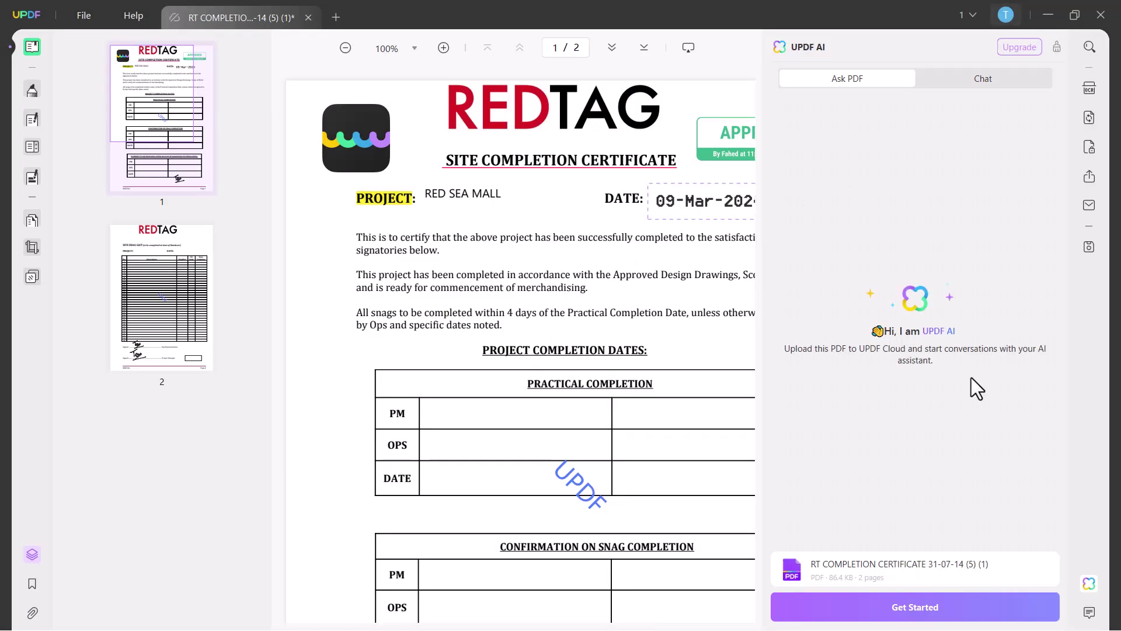
# Step: Upload the certificate via Ask PDF, stop the summary, and switch to Chat
pyautogui.click(983, 78)
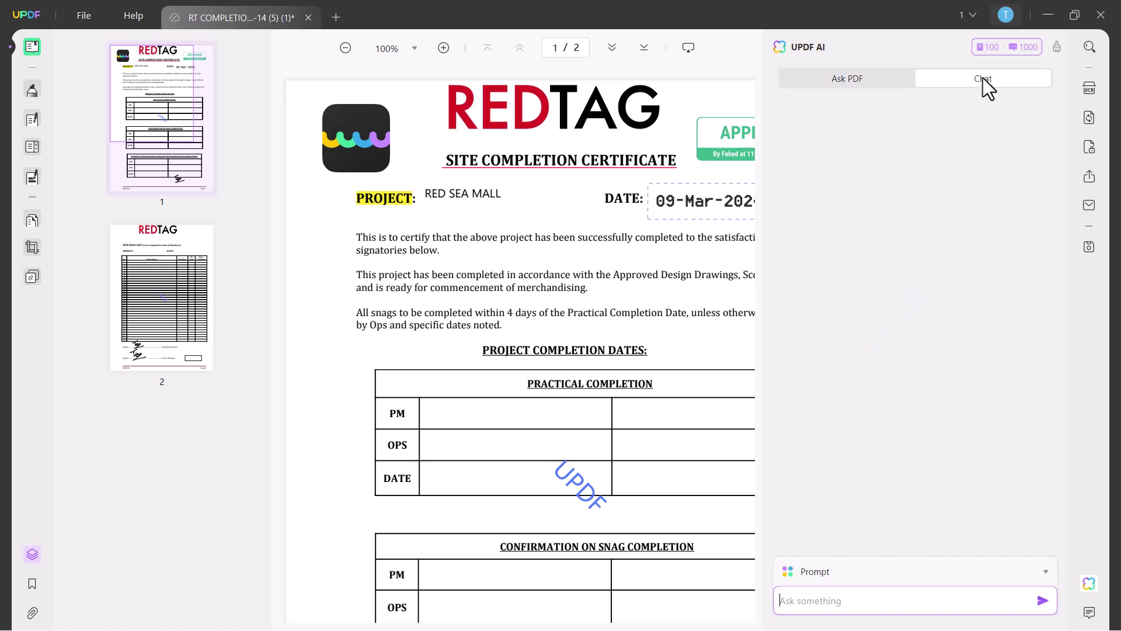
pyautogui.click(868, 82)
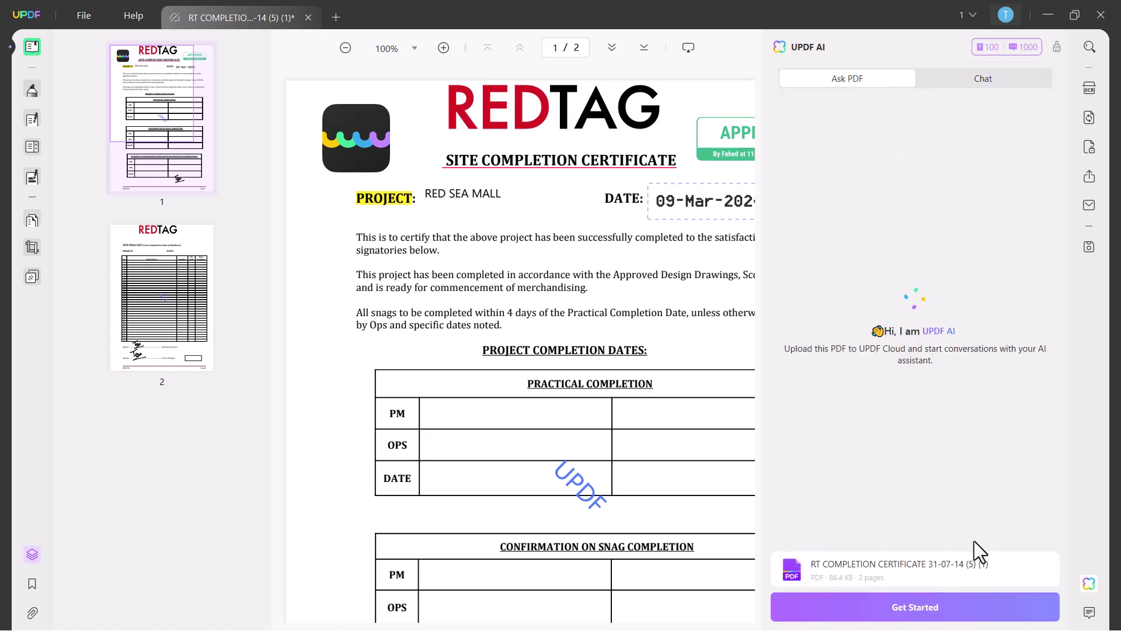
pyautogui.click(890, 611)
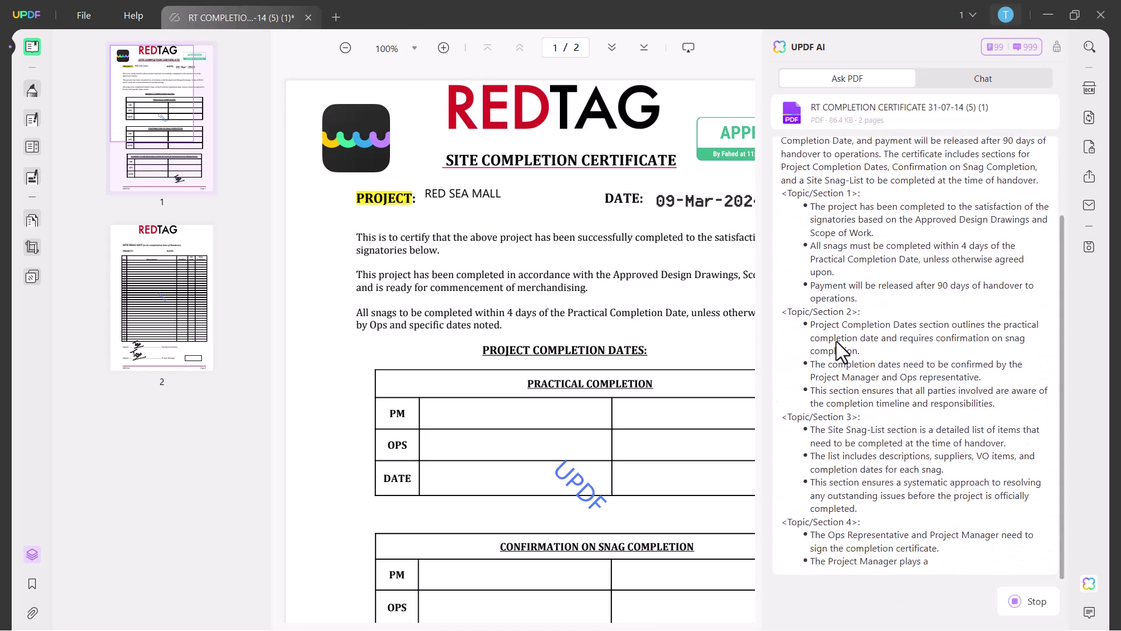
pyautogui.click(1028, 600)
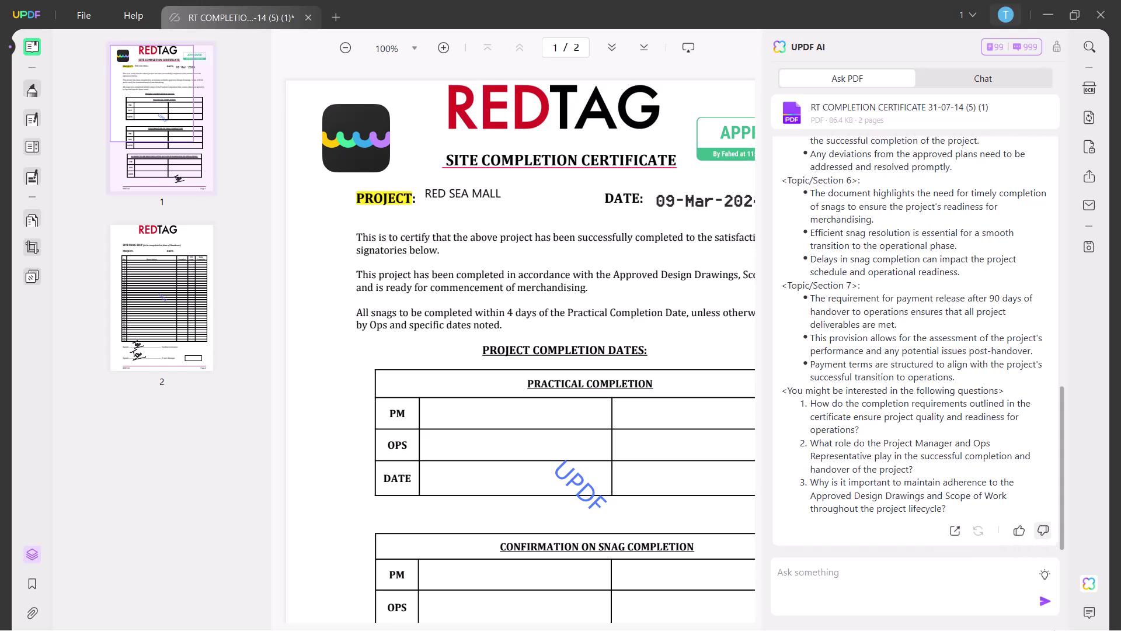
pyautogui.click(968, 76)
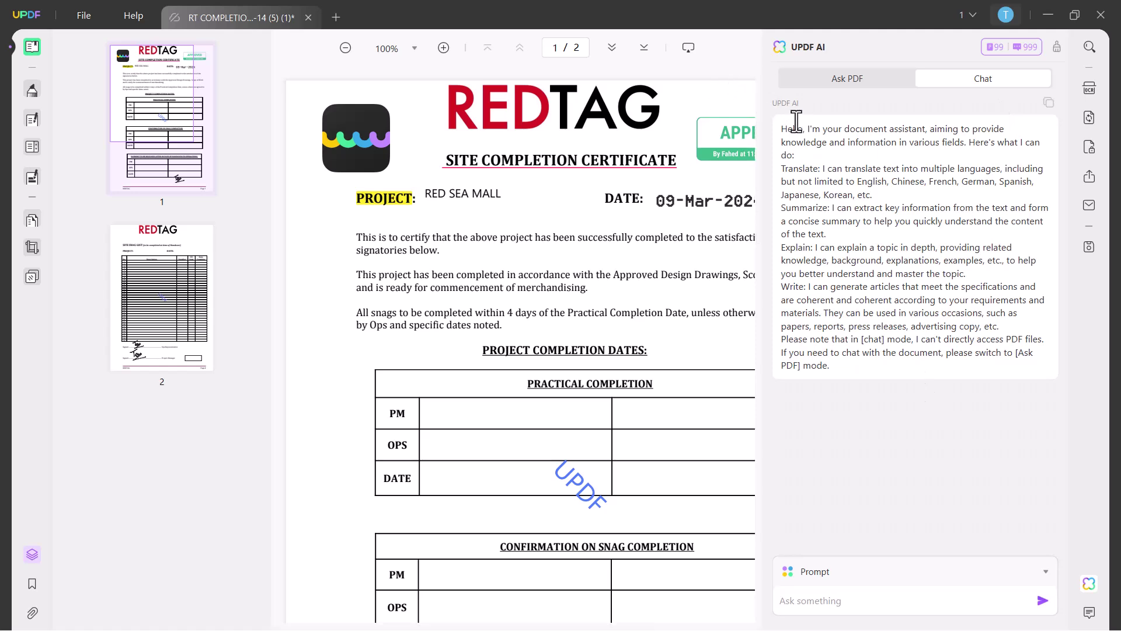
# Step: Set the AI prompt to Translate with Arabic (Saudi Arabia) as the target language
pyautogui.click(1046, 571)
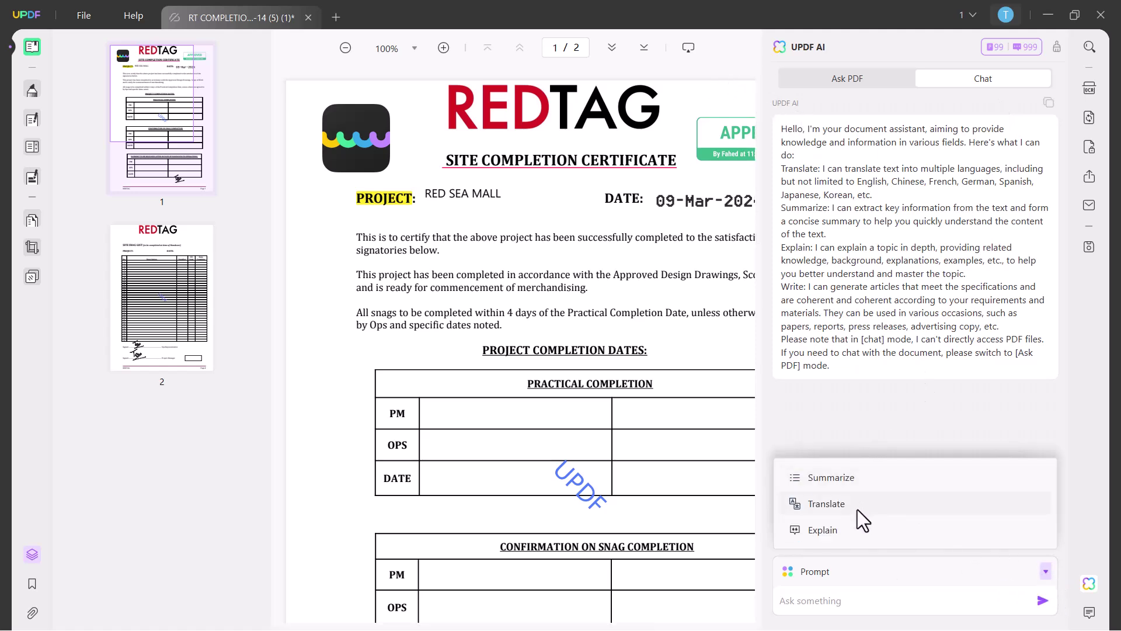
pyautogui.click(851, 479)
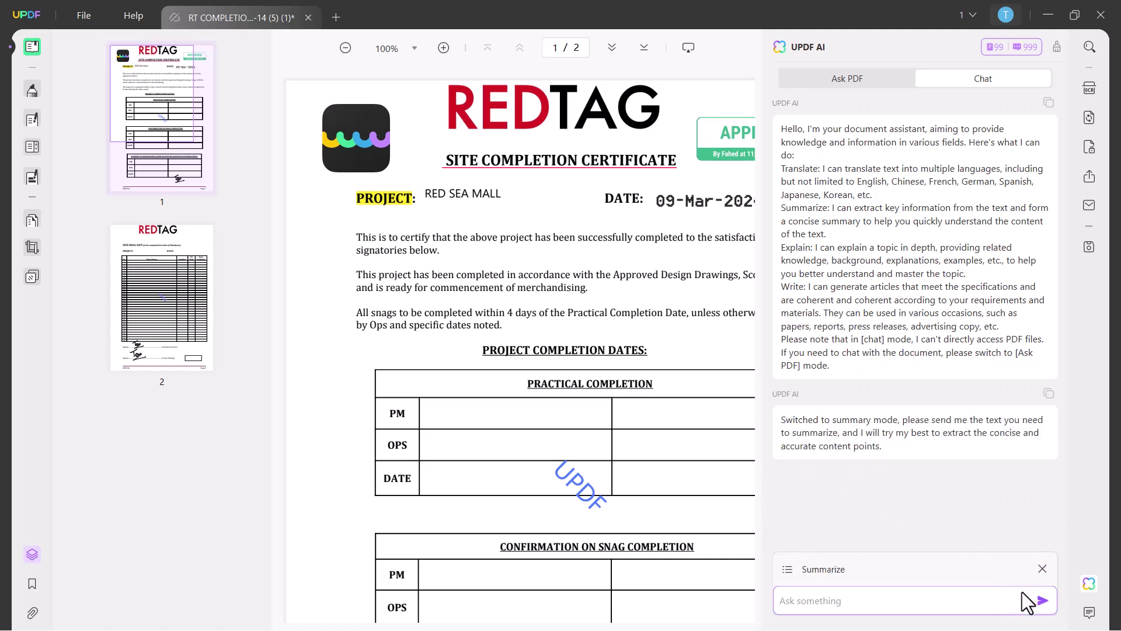
pyautogui.click(1043, 569)
pyautogui.moveTo(1016, 570)
pyautogui.click(829, 503)
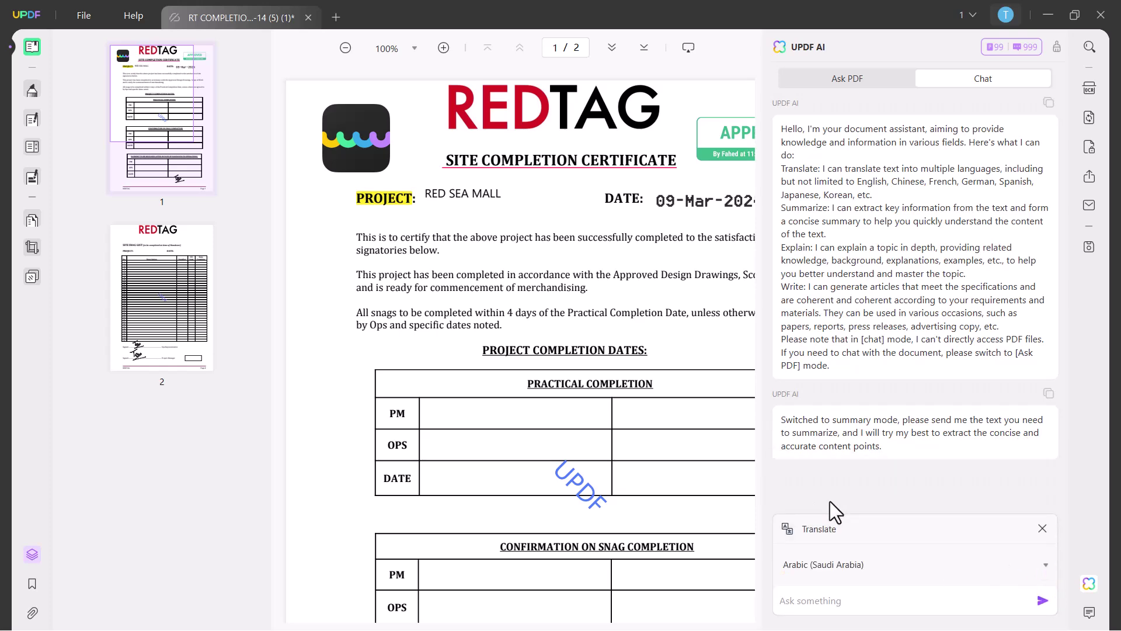
pyautogui.click(850, 565)
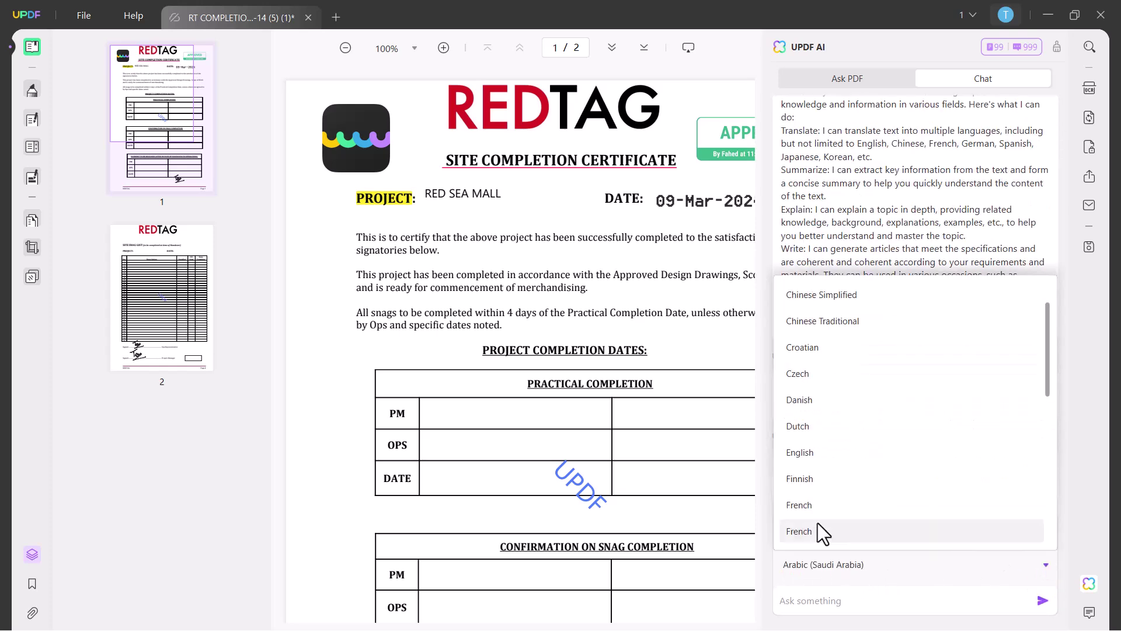
pyautogui.scroll(-5, 841, 473)
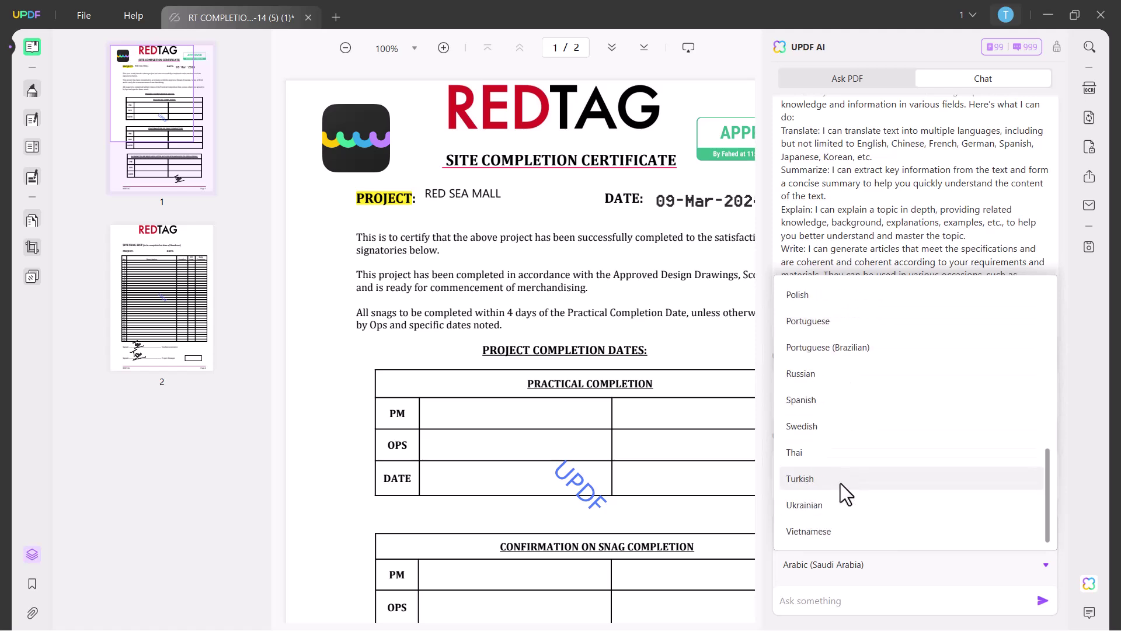
pyautogui.scroll(5, 840, 427)
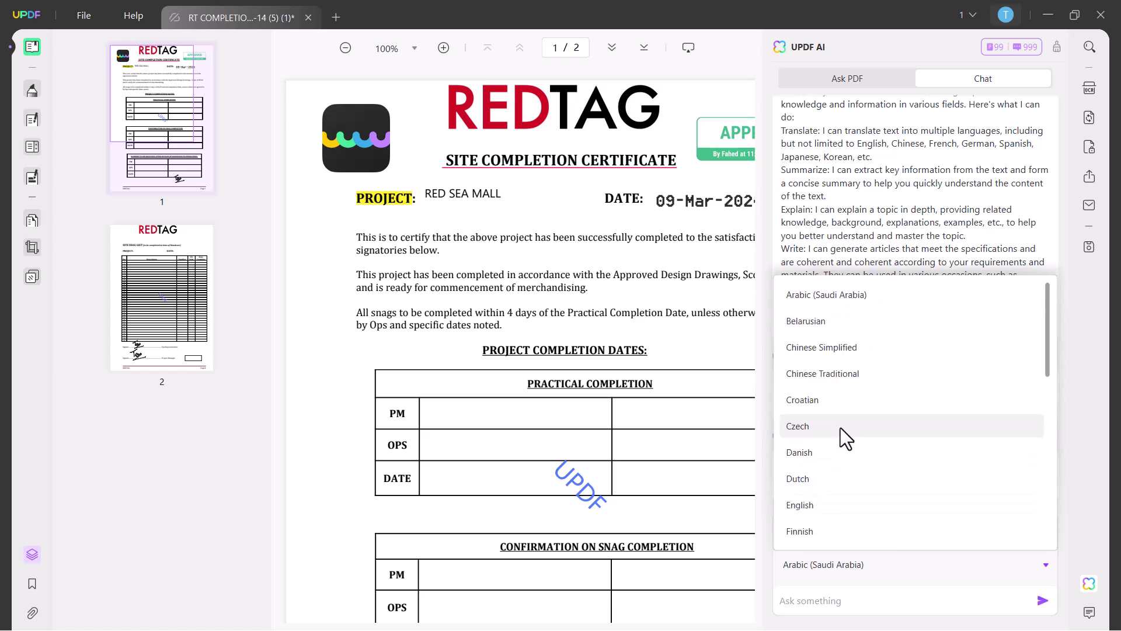
pyautogui.click(861, 298)
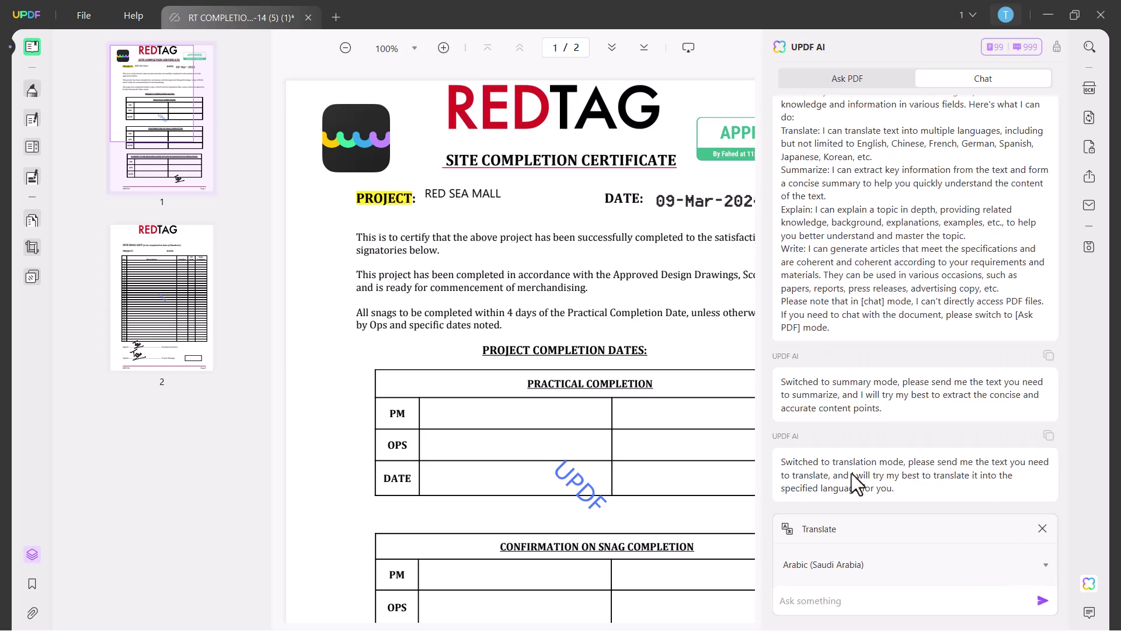
# Step: Copy the assistant's introduction text into the request and send it for translation
pyautogui.moveTo(862, 336); pyautogui.dragTo(746, 173)
pyautogui.hotkey('ctrl', 'c')
pyautogui.click(934, 601)
pyautogui.hotkey('ctrl', 'v')
pyautogui.press('Return')
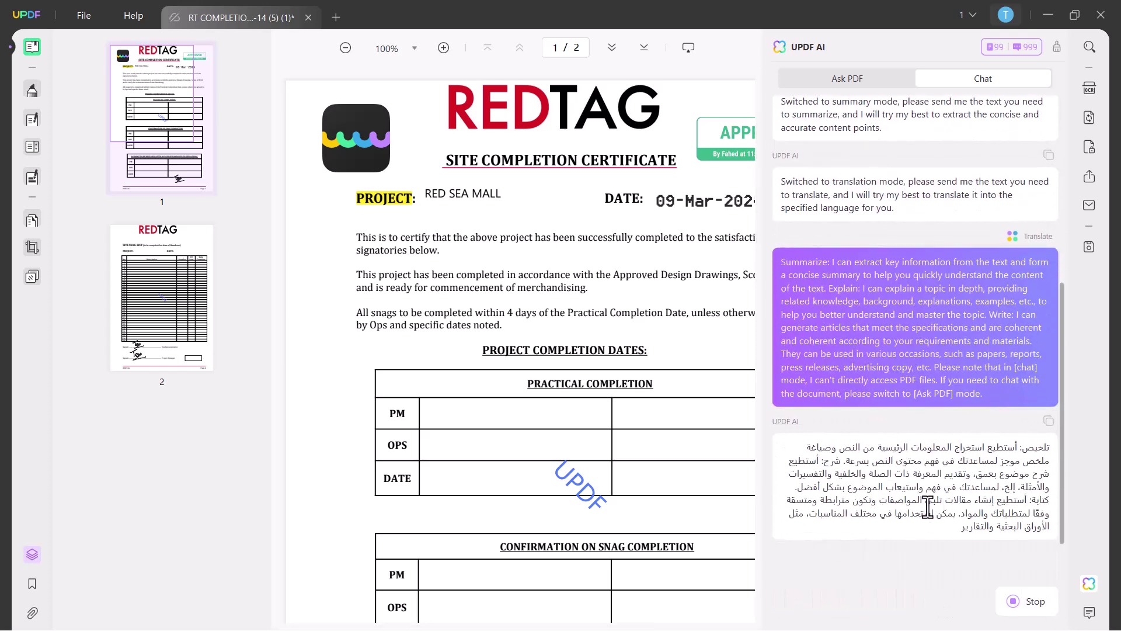
# Step: Switch the AI prompt to Explain mode, then remove the Explain chip
pyautogui.click(1046, 568)
pyautogui.click(1022, 541)
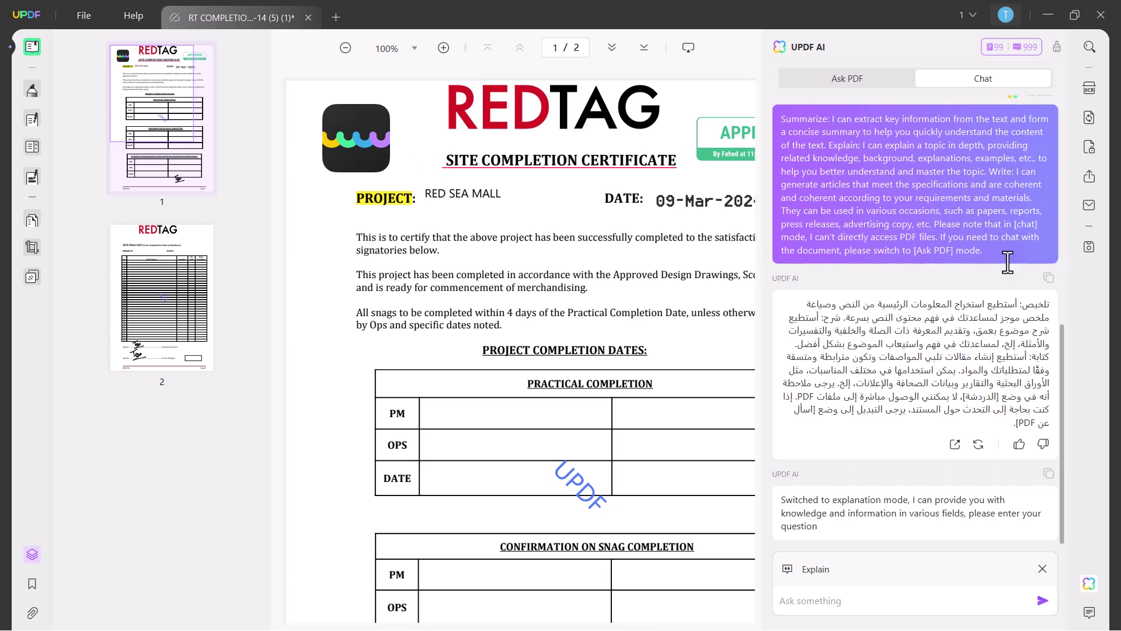
pyautogui.click(1047, 567)
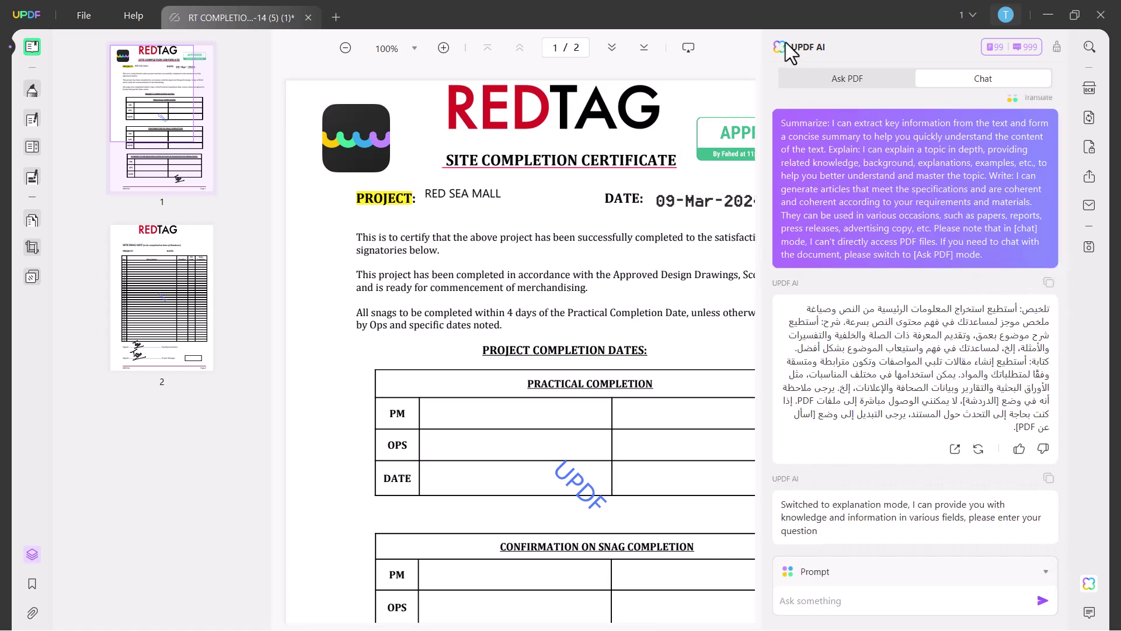
# Step: Close the UPDF AI panel and open a New Tab showing recent files
pyautogui.click(1094, 582)
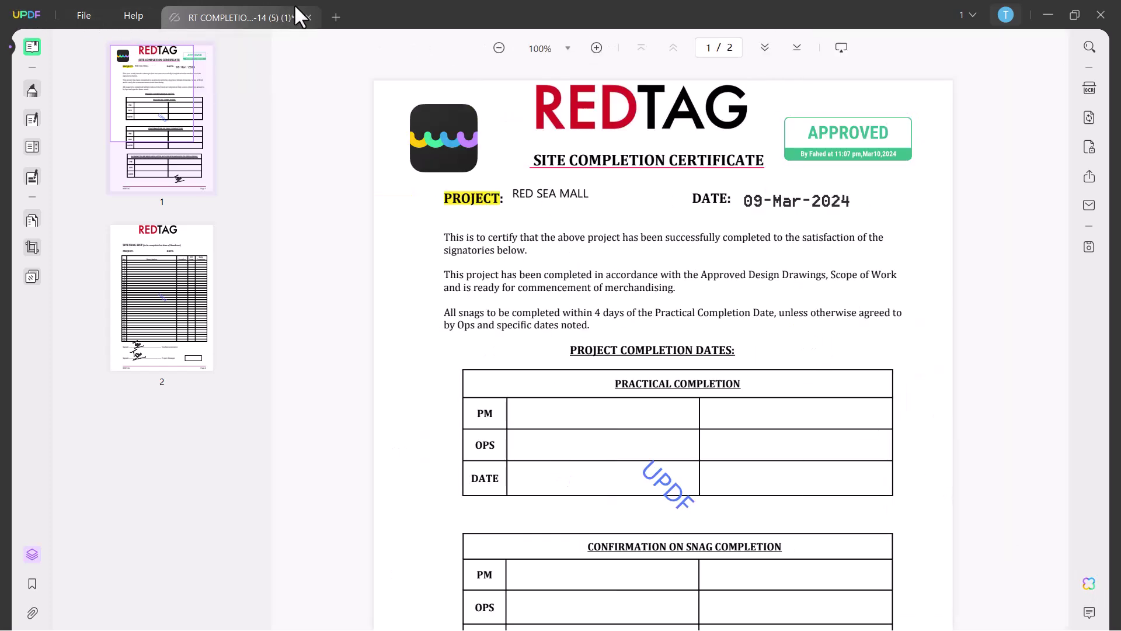
pyautogui.click(342, 19)
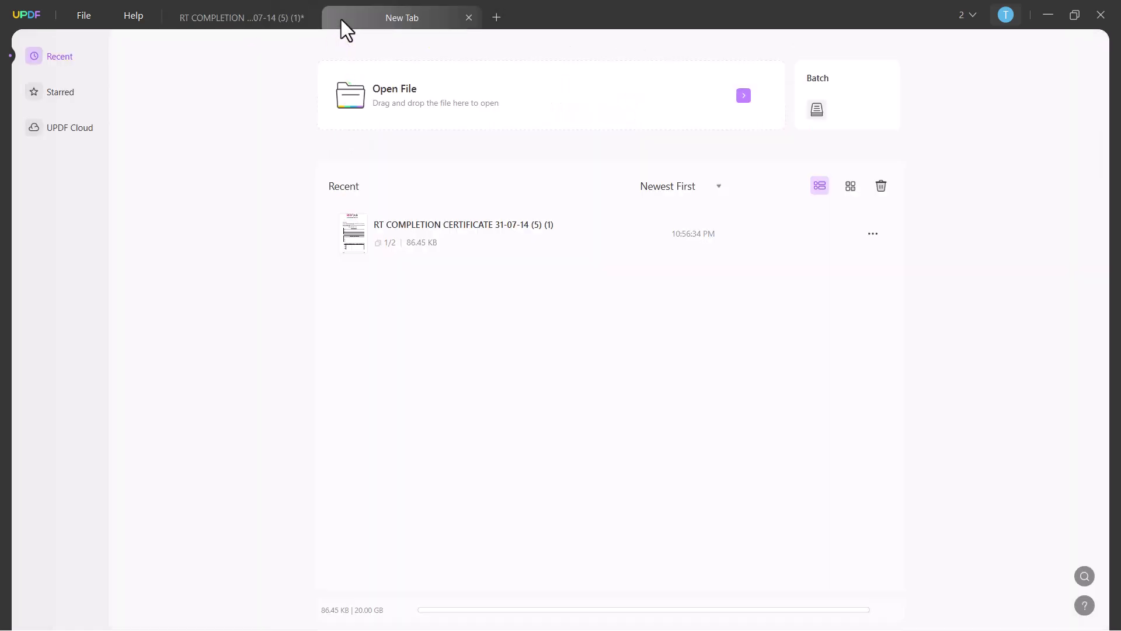